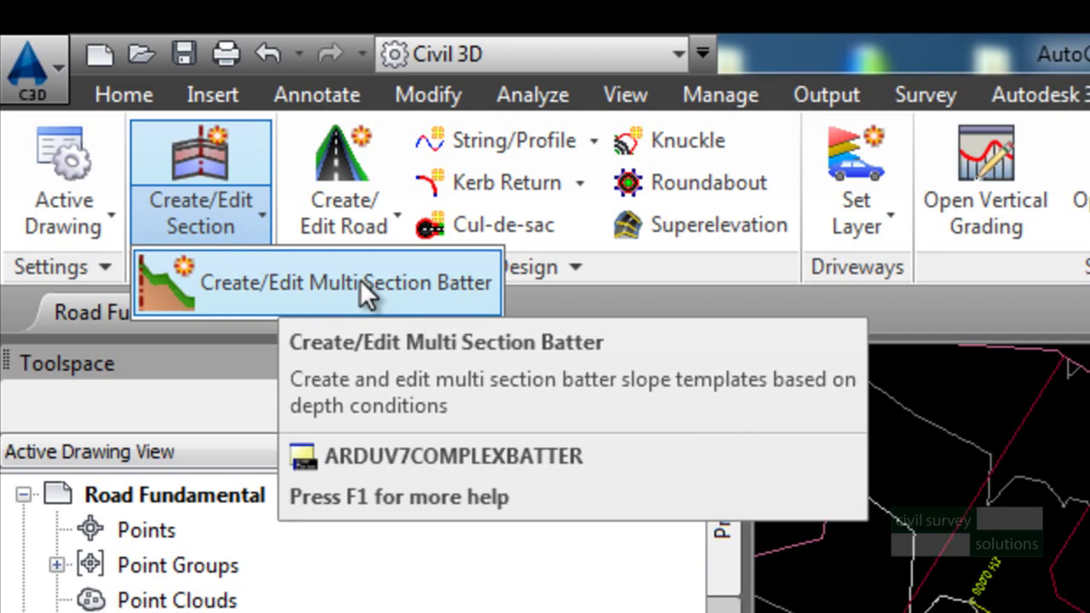
Step: Open the multi section batter template editor and create a new template named Gabion Wall
{"action": "left_click", "coordinate": [359, 280]}
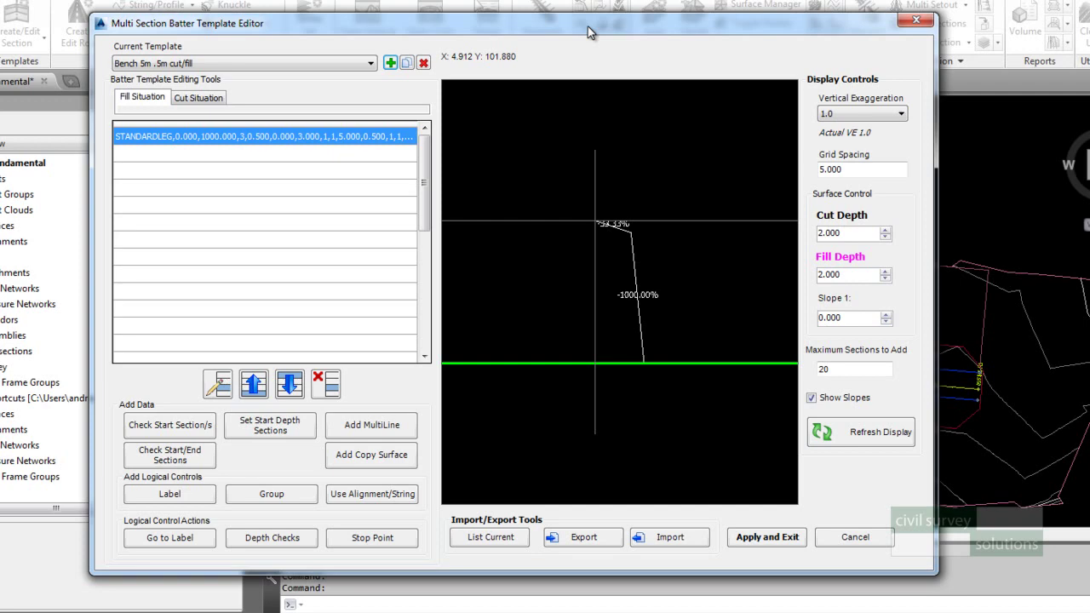
{"action": "left_click_drag", "start_coordinate": [587, 26], "coordinate": [673, 31]}
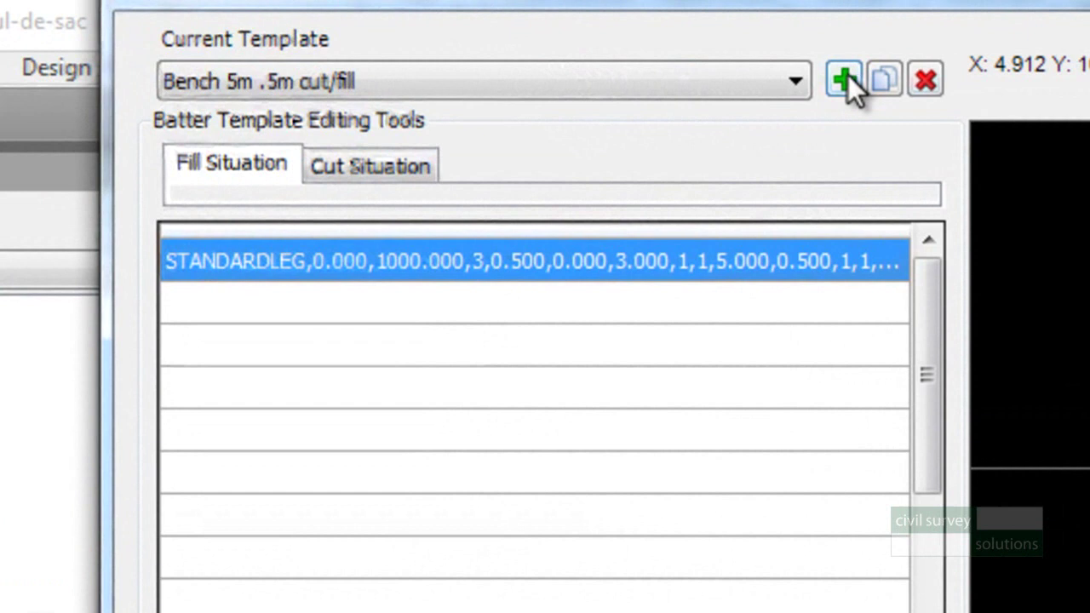
{"action": "left_click", "coordinate": [846, 75]}
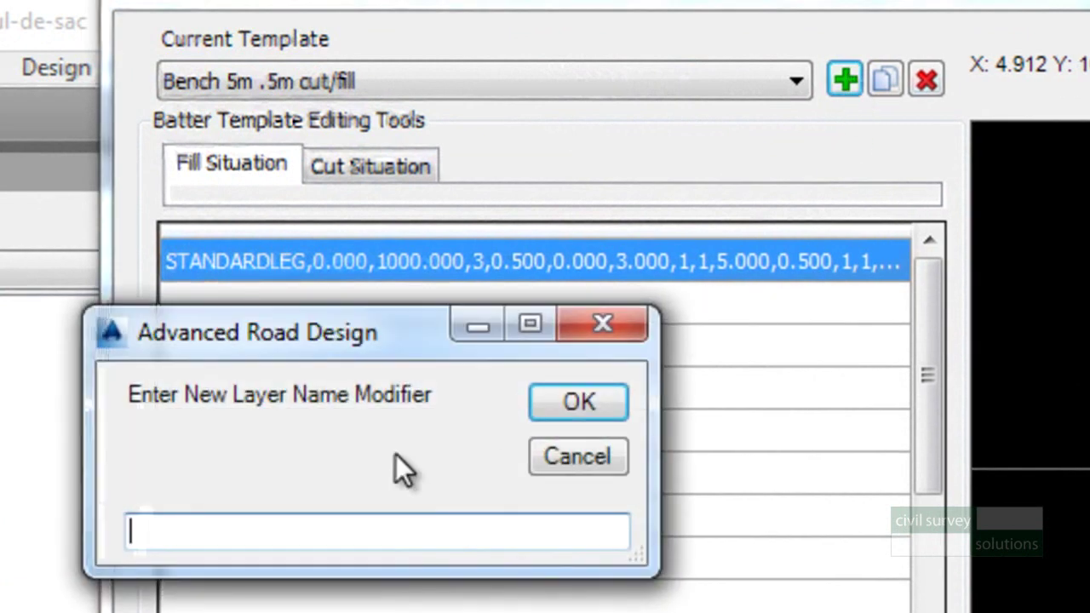
{"action": "type", "text": "Ga"}
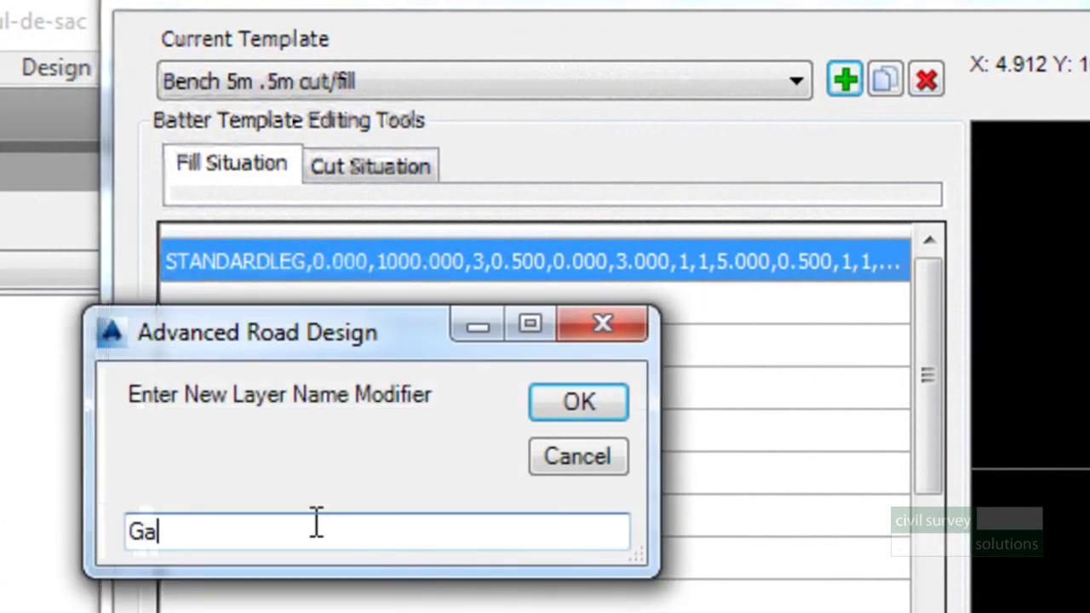
{"action": "type", "text": "bion Wall"}
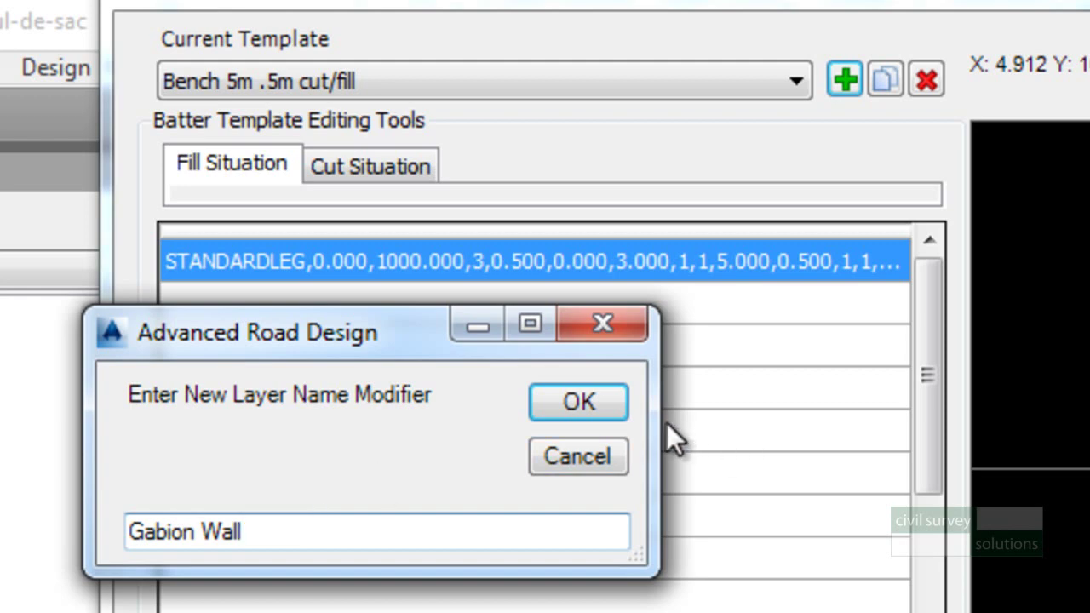
{"action": "left_click", "coordinate": [579, 402]}
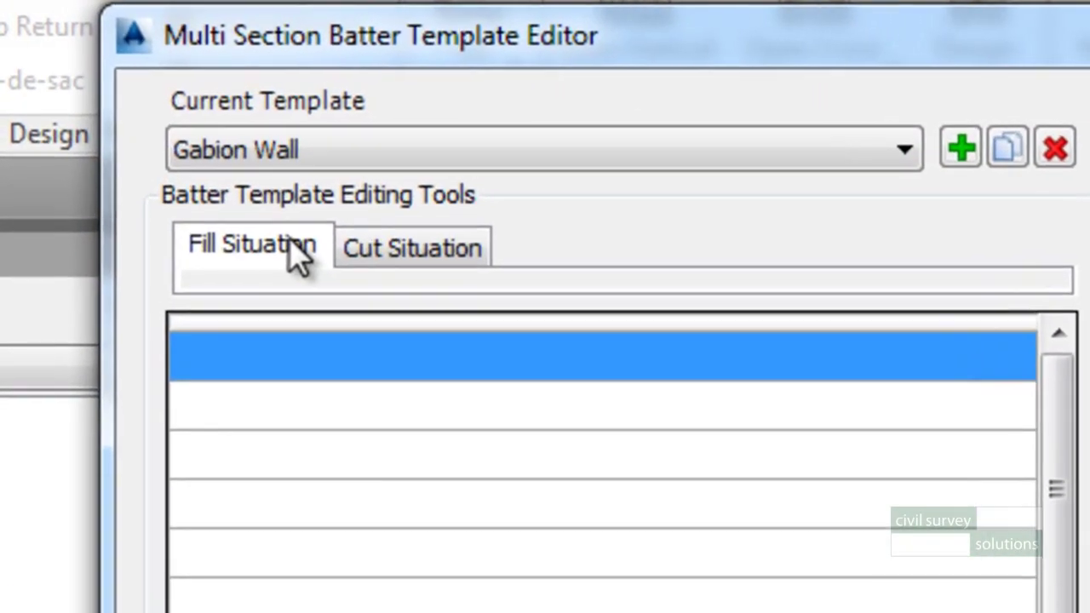
Step: Start a start-depth check section for the template's cut situation with a depth range of 0 to 4
{"action": "left_click", "coordinate": [432, 256]}
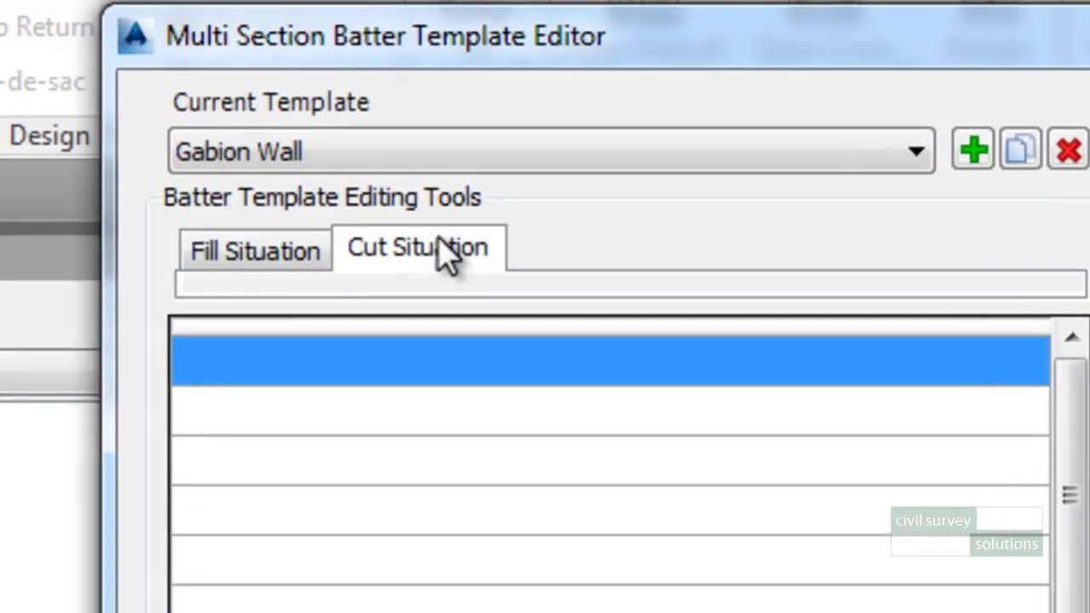
{"action": "left_click", "coordinate": [275, 247]}
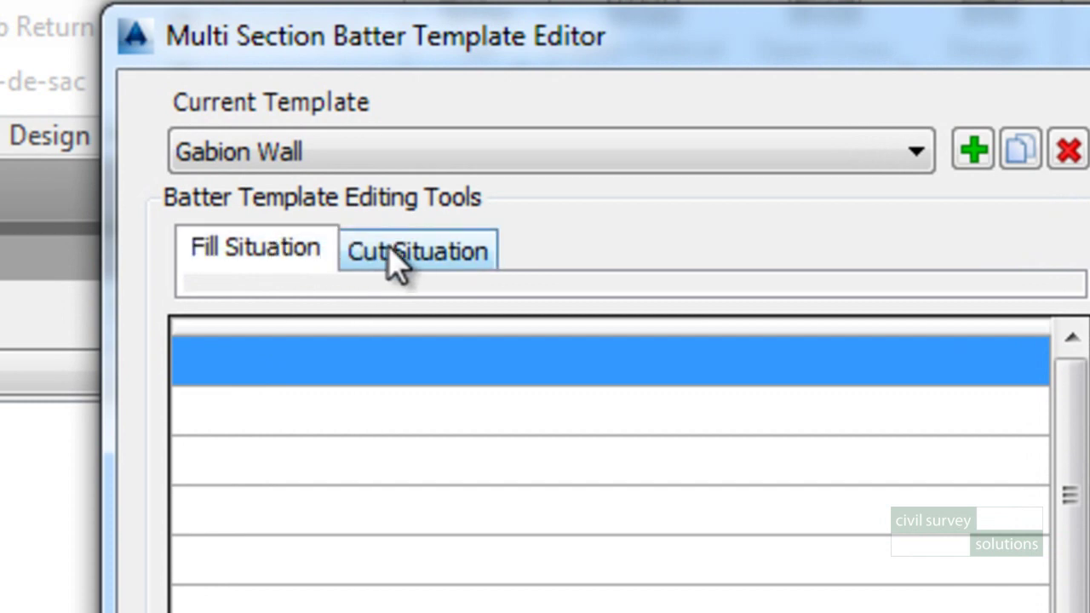
{"action": "left_click", "coordinate": [388, 257]}
{"action": "left_click", "coordinate": [289, 260]}
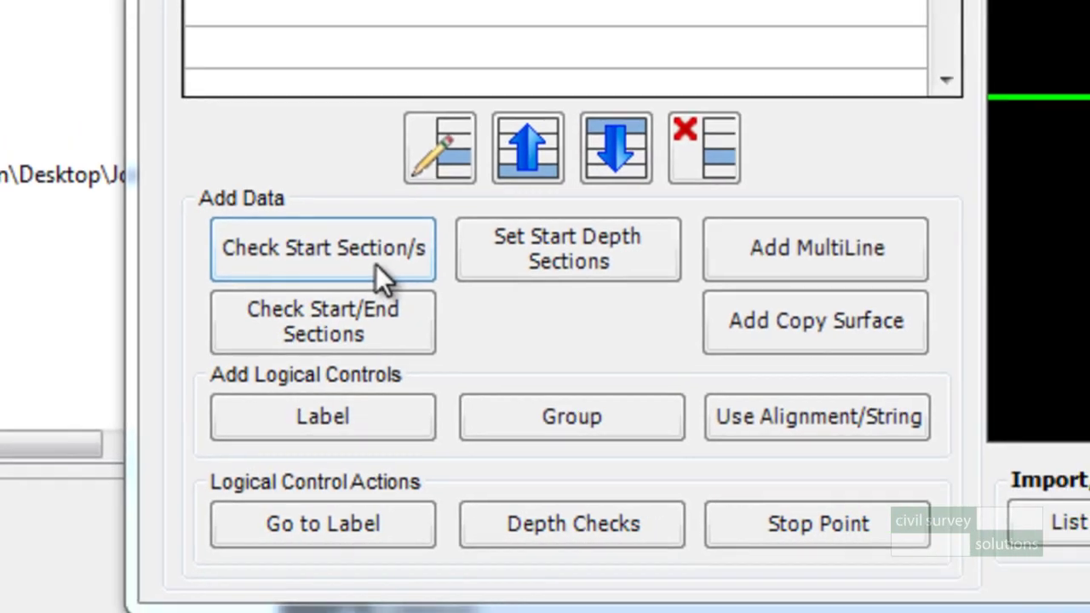
{"action": "left_click", "coordinate": [375, 266]}
{"action": "left_click_drag", "start_coordinate": [392, 226], "coordinate": [694, 134]}
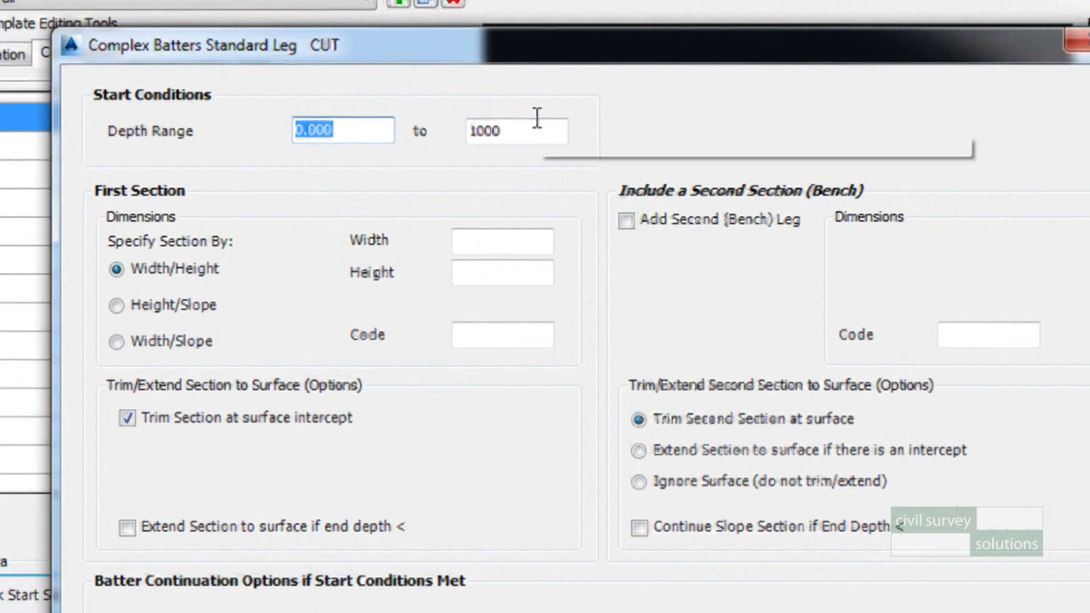
{"action": "key", "text": "Tab"}
{"action": "type", "text": "4"}
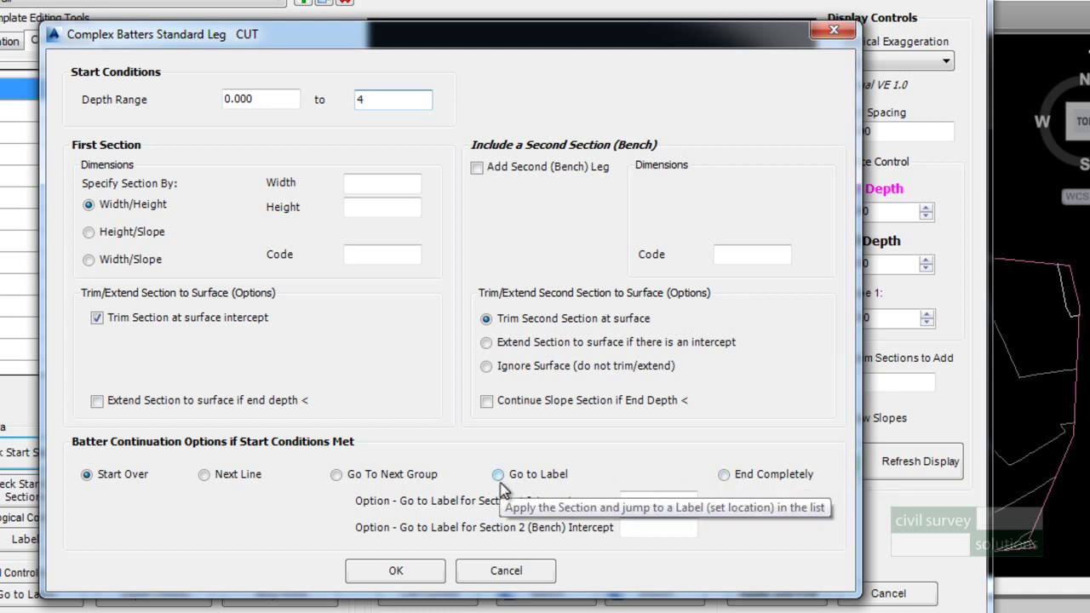
Step: Define the first section by a height of 1 and width of .01, without trimming at the surface intercept
{"action": "left_click", "coordinate": [273, 97]}
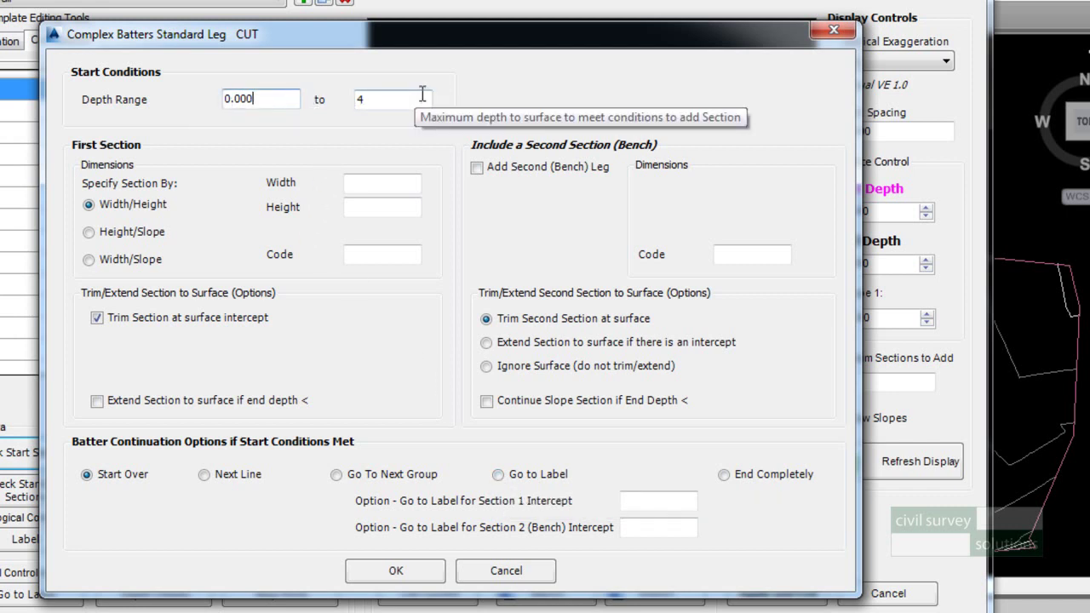
{"action": "left_click", "coordinate": [358, 206]}
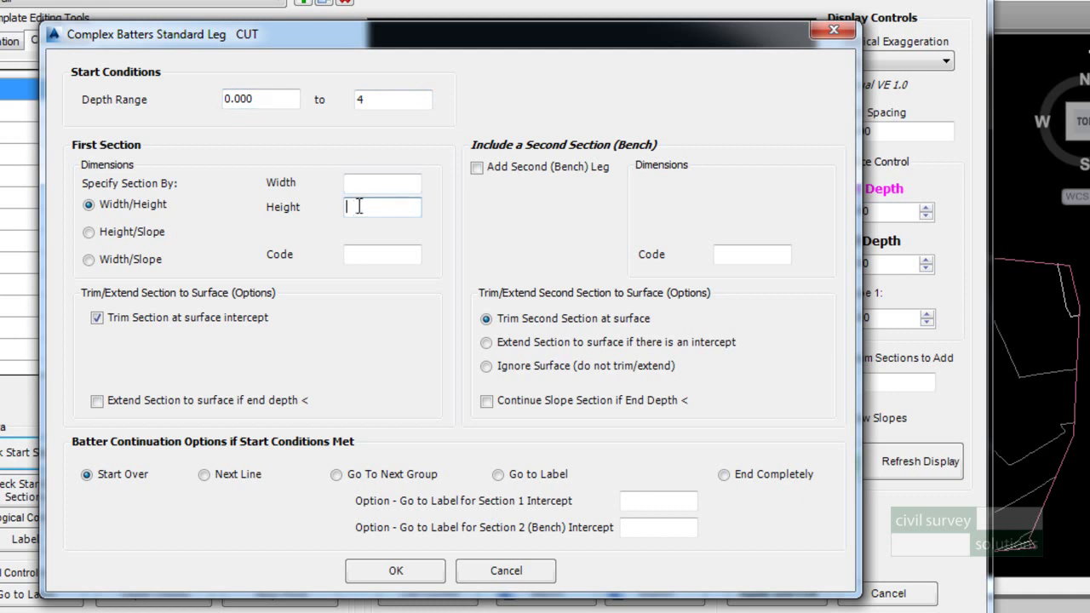
{"action": "type", "text": "1"}
{"action": "left_click", "coordinate": [358, 188]}
{"action": "type", "text": ".01"}
{"action": "left_click", "coordinate": [131, 321]}
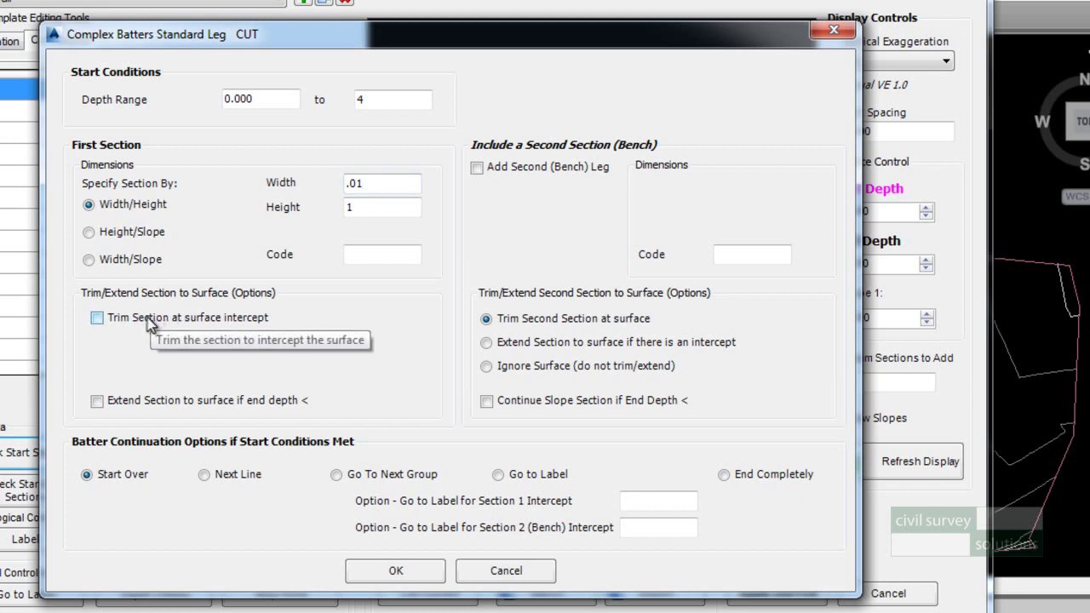
Step: Add a second (bench) leg with width 1 and height .01 that ignores the surface, and accept the section
{"action": "left_click", "coordinate": [487, 171]}
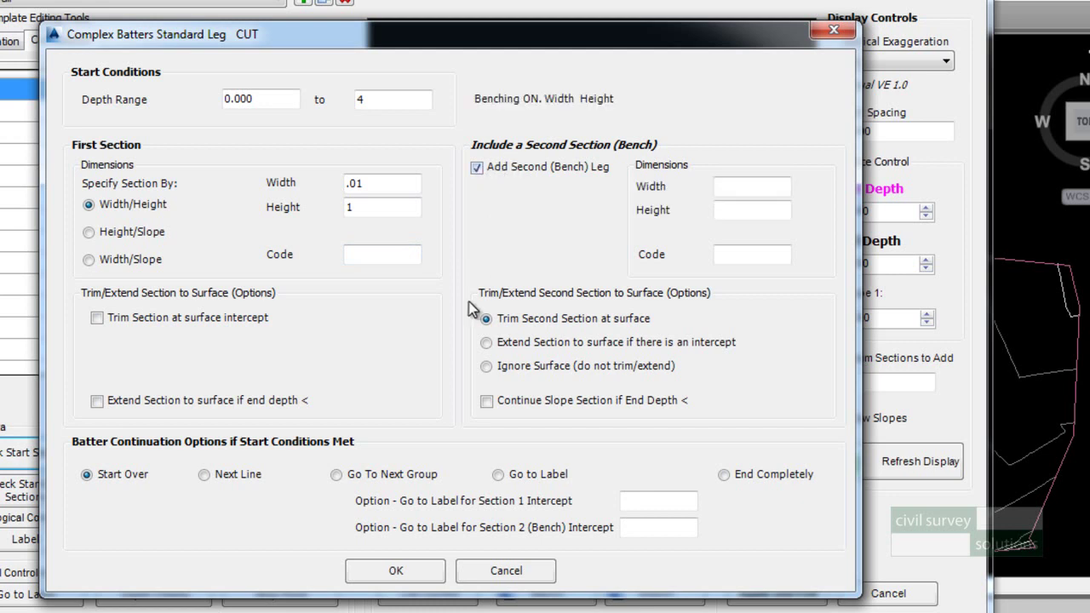
{"action": "left_click", "coordinate": [731, 185]}
{"action": "type", "text": "1"}
{"action": "left_click", "coordinate": [747, 210]}
{"action": "type", "text": ".01"}
{"action": "left_click", "coordinate": [548, 365]}
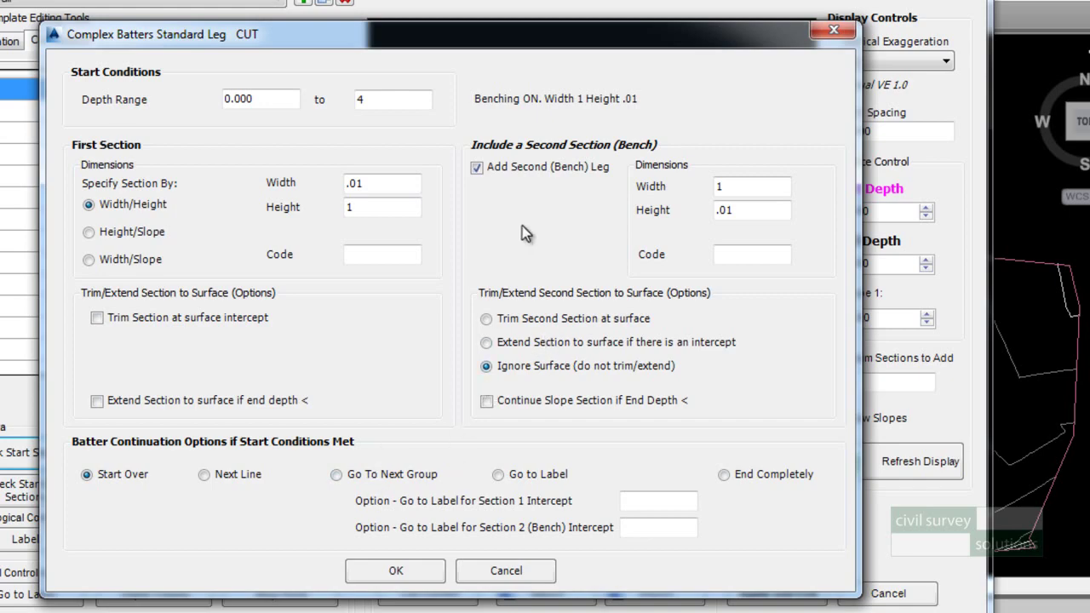
{"action": "left_click", "coordinate": [408, 572]}
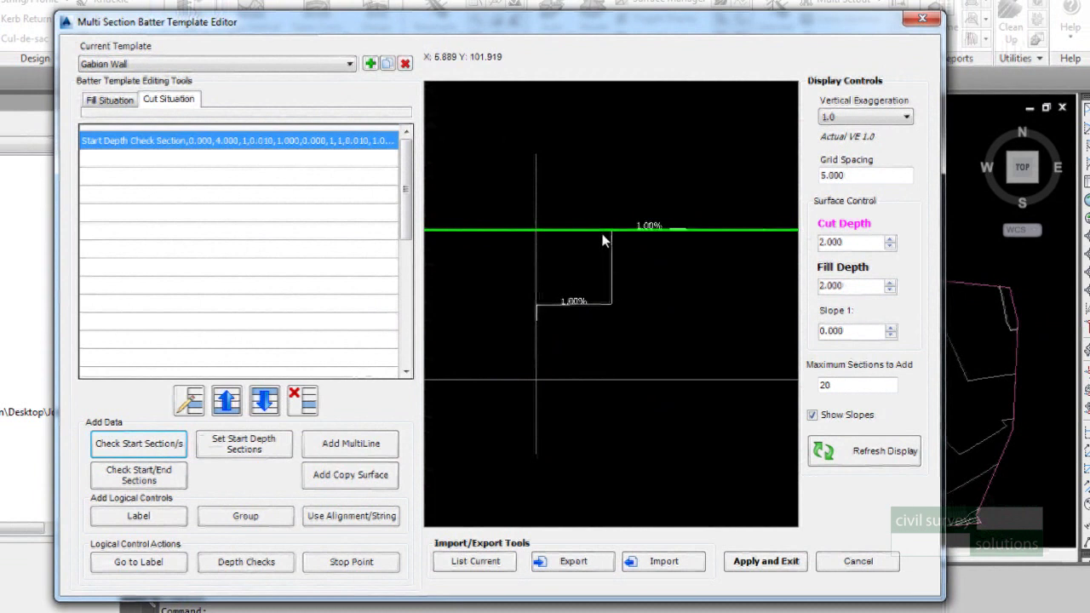
Step: Preview the stepped cut section at a cut depth of 4.000
{"action": "left_click", "coordinate": [890, 239]}
{"action": "left_click", "coordinate": [890, 239]}
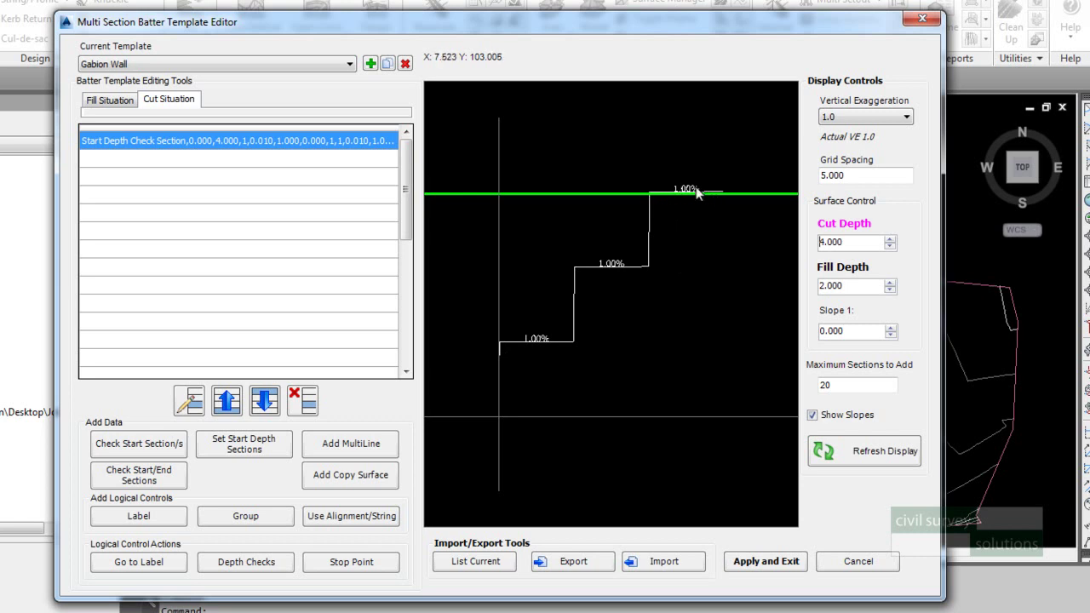
{"action": "left_click", "coordinate": [650, 205]}
Step: Edit the cut section so its first leg is trimmed at the surface intercept, and check the preview
{"action": "left_click", "coordinate": [189, 399]}
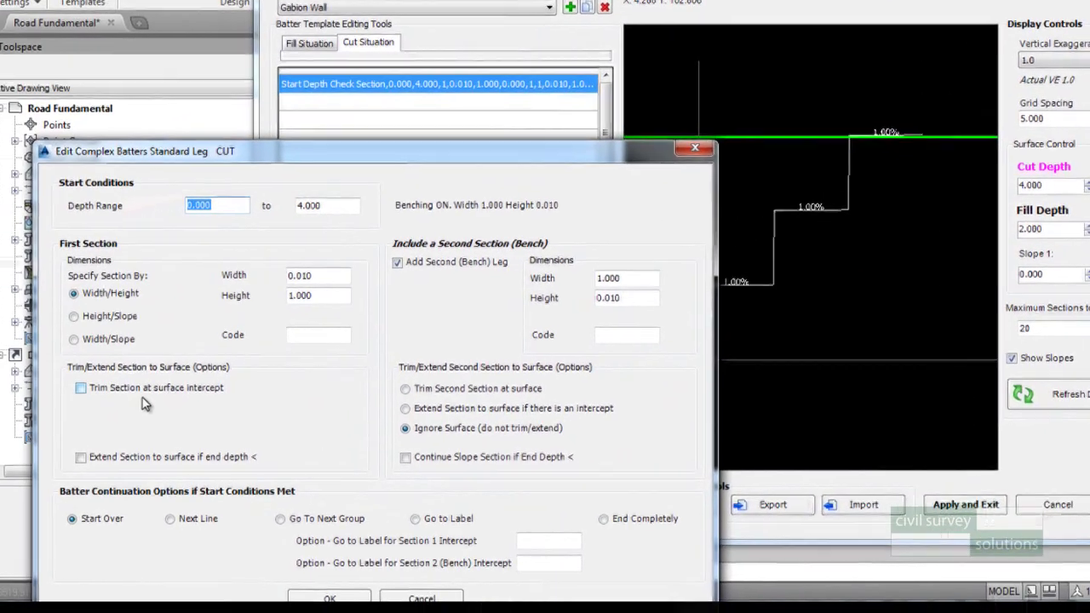
{"action": "left_click", "coordinate": [155, 388]}
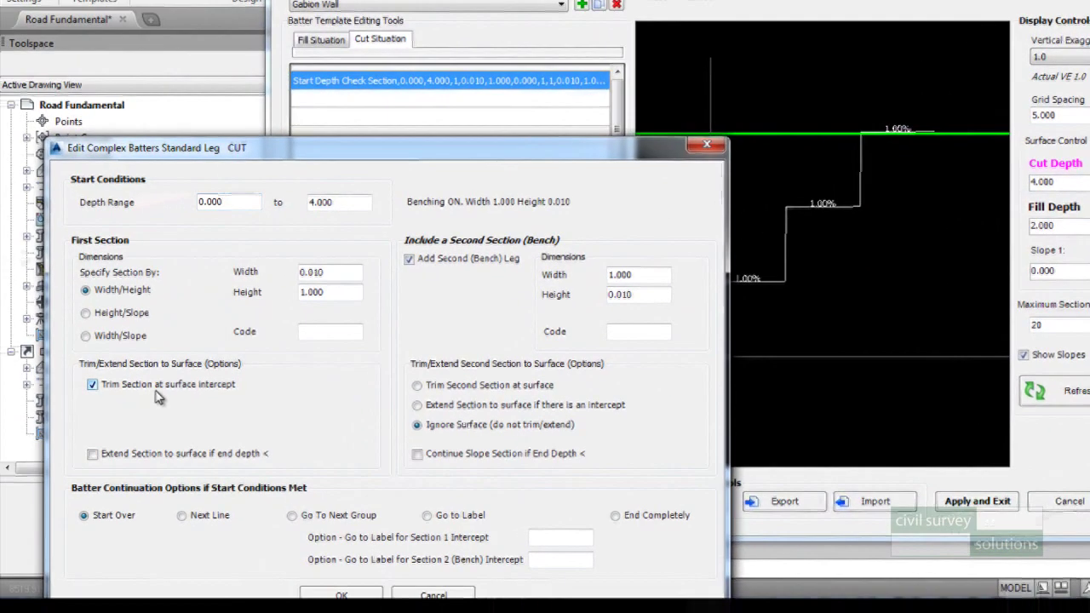
{"action": "left_click", "coordinate": [332, 596]}
{"action": "left_click", "coordinate": [935, 98]}
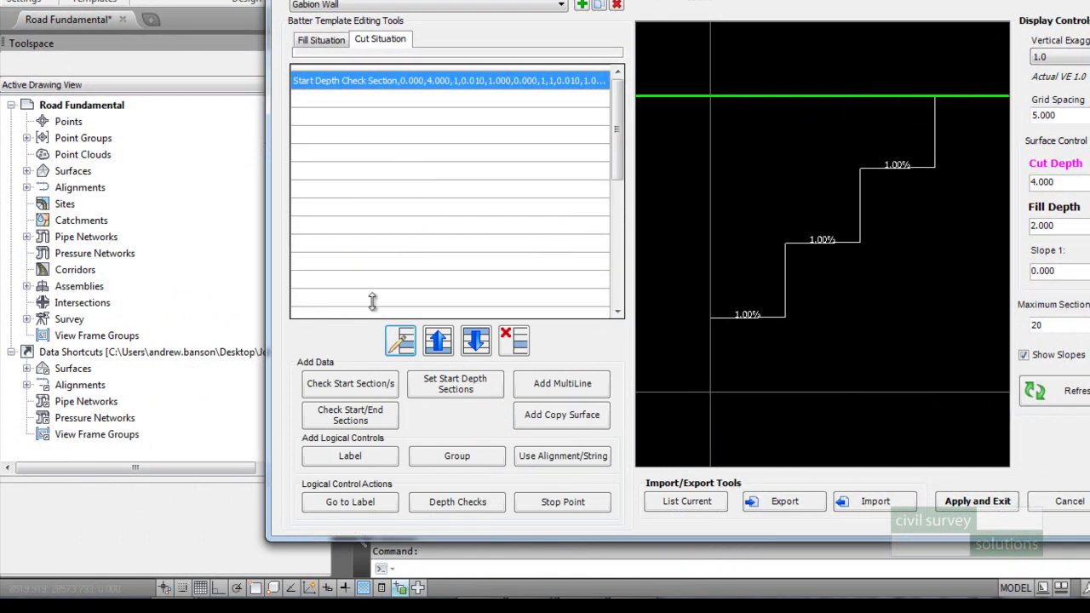
Step: Turn off trimming at the surface intercept again for the cut section's first leg
{"action": "left_click", "coordinate": [402, 341]}
{"action": "left_click", "coordinate": [92, 384]}
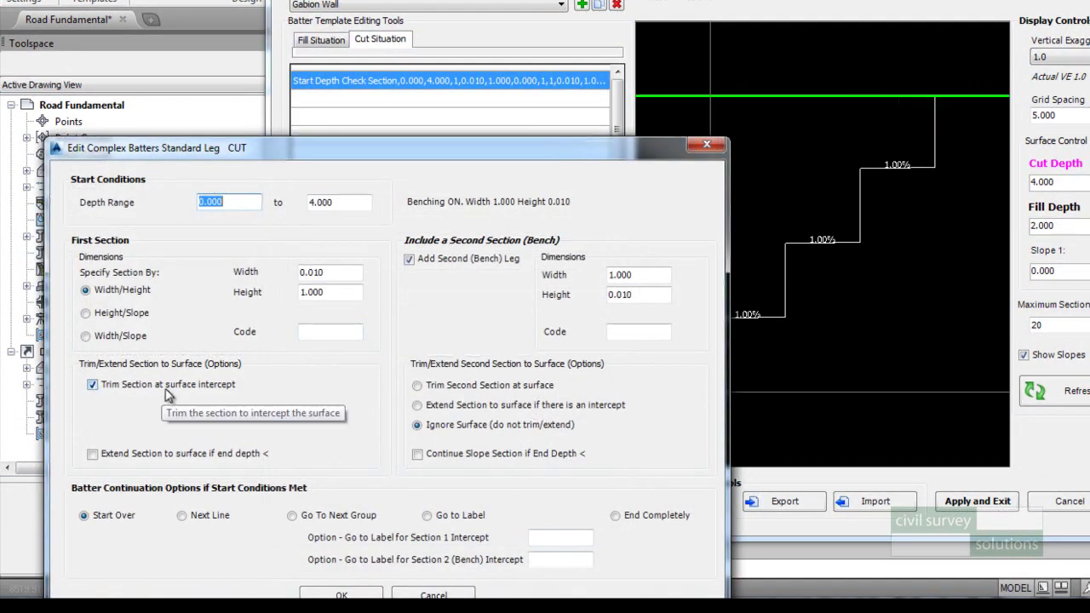
{"action": "left_click", "coordinate": [92, 384]}
{"action": "left_click", "coordinate": [345, 594]}
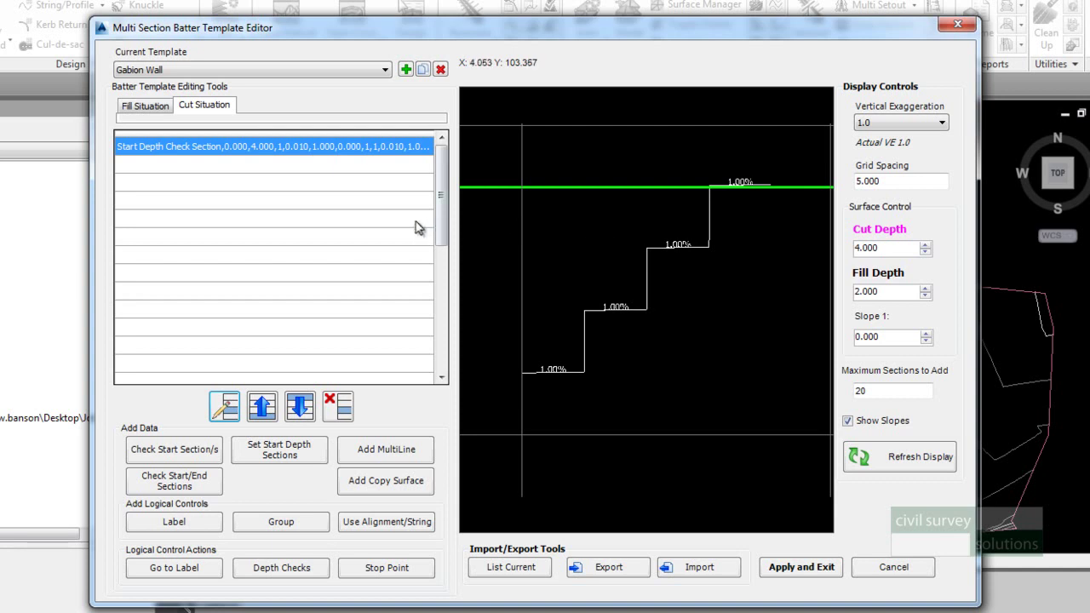
Step: Start another start-depth check section for the cut situation with a depth range of 0 to .99
{"action": "left_click", "coordinate": [288, 169]}
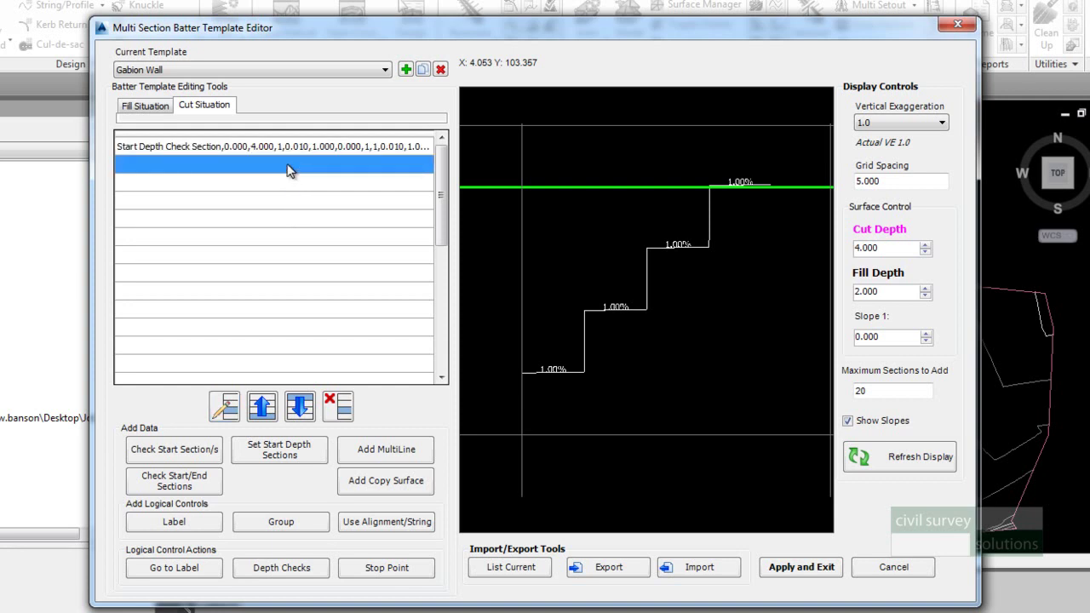
{"action": "left_click", "coordinate": [270, 149]}
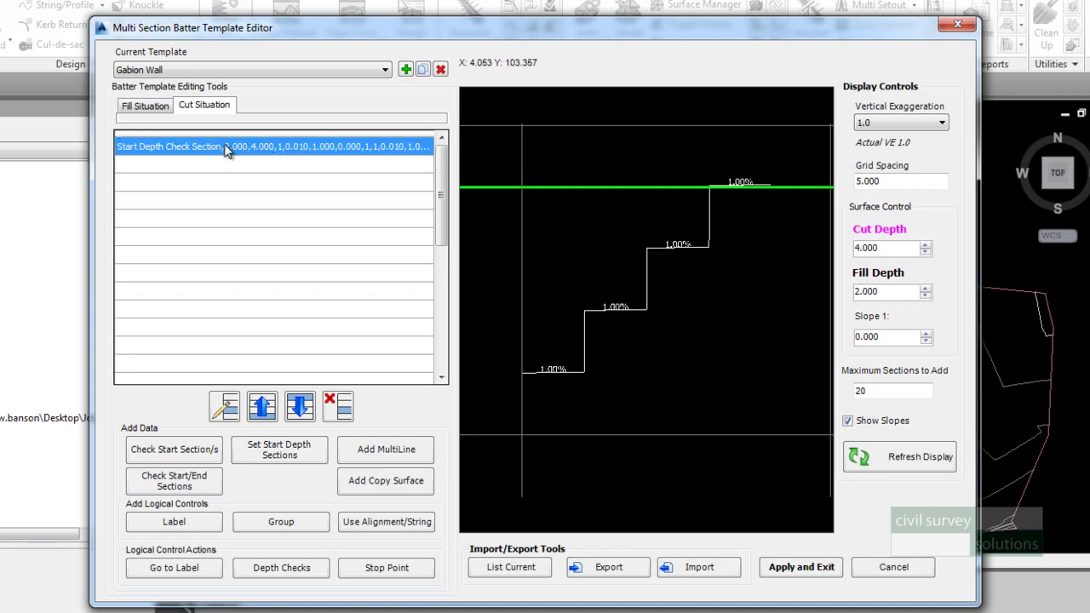
{"action": "left_click", "coordinate": [172, 454]}
{"action": "left_click_drag", "start_coordinate": [281, 226], "coordinate": [503, 134]}
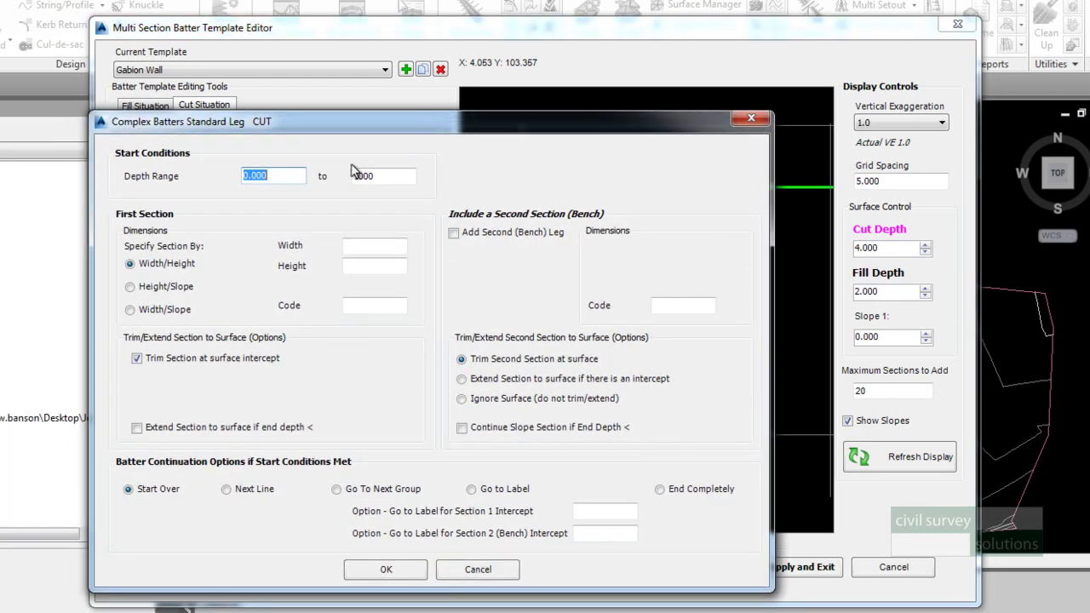
{"action": "double_click", "coordinate": [382, 176]}
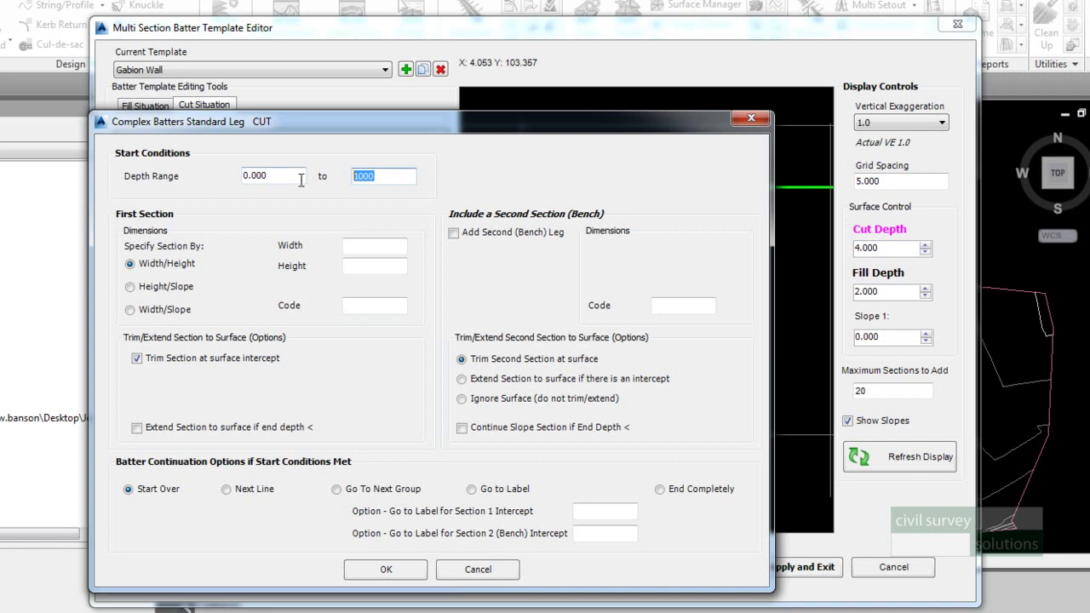
{"action": "type", "text": ".99"}
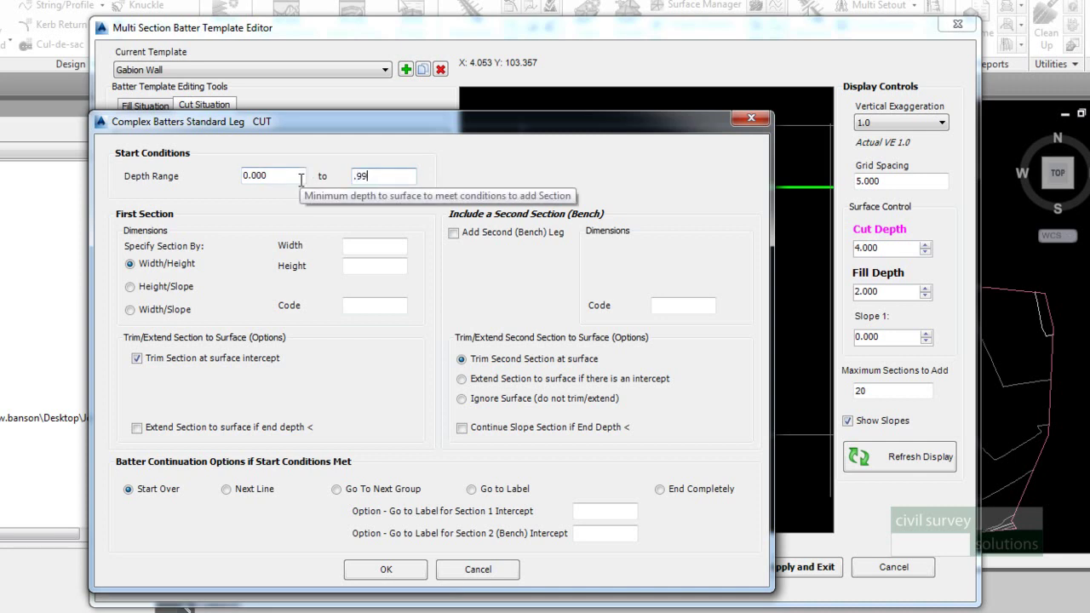
Step: Set the new section's first leg to width 1.2 and height -.4
{"action": "left_click", "coordinate": [383, 251]}
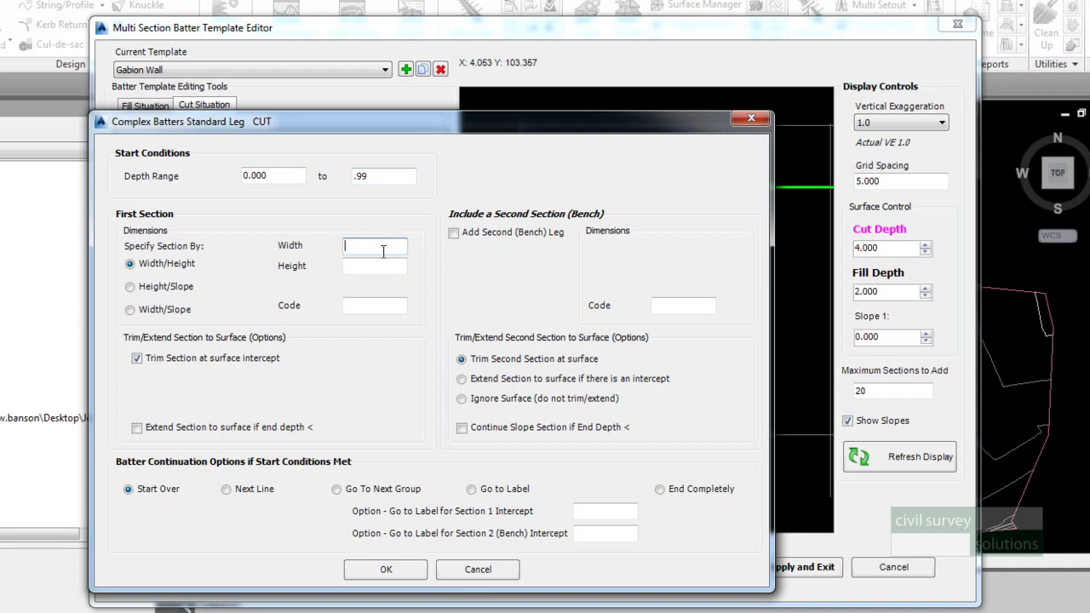
{"action": "type", "text": "1.2"}
{"action": "left_click", "coordinate": [376, 267]}
{"action": "type", "text": "-.4"}
Step: Add a bench leg of width .4 and height .01 that ignores the surface, and disable first-section trimming at the surface intercept
{"action": "left_click", "coordinate": [482, 236]}
{"action": "left_click", "coordinate": [681, 248]}
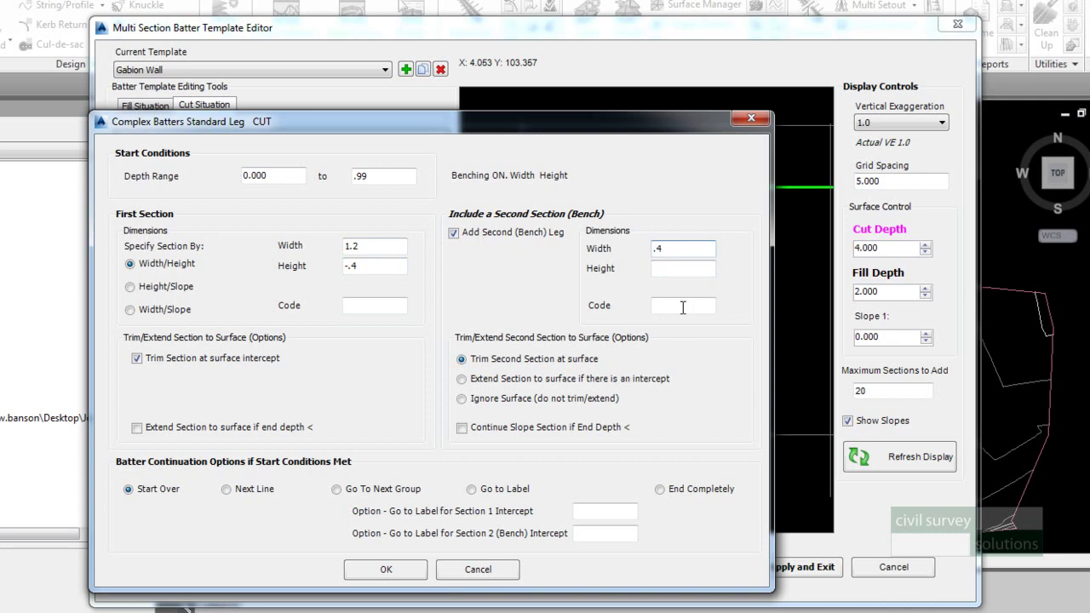
{"action": "left_click", "coordinate": [686, 270]}
{"action": "left_click", "coordinate": [171, 361]}
{"action": "left_click", "coordinate": [495, 404]}
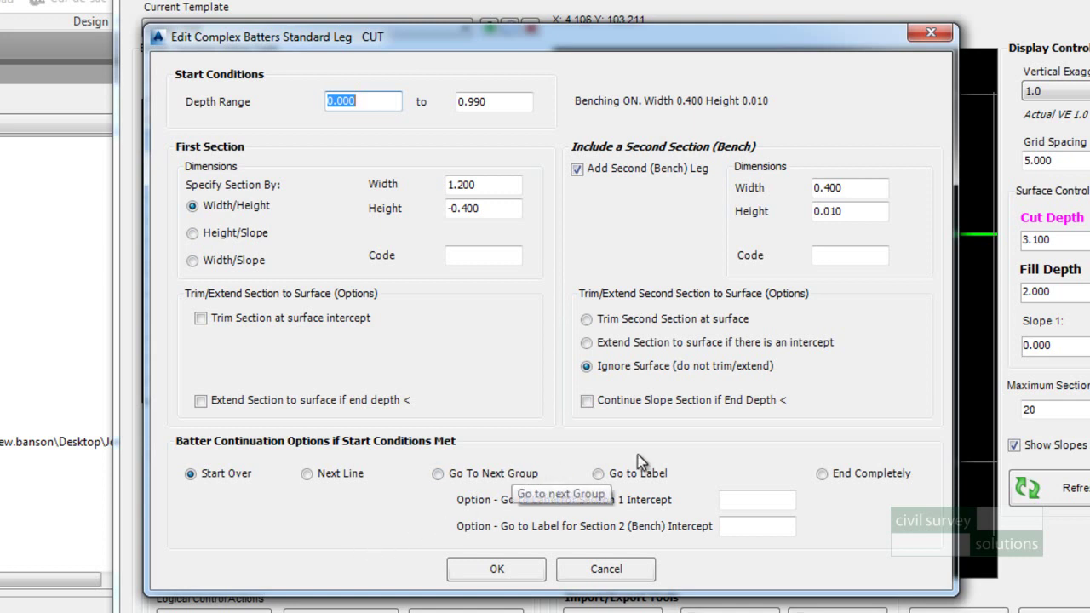
Step: Set the 0 to 0.990 depth section to end completely when its start conditions are met
{"action": "left_click", "coordinate": [857, 470]}
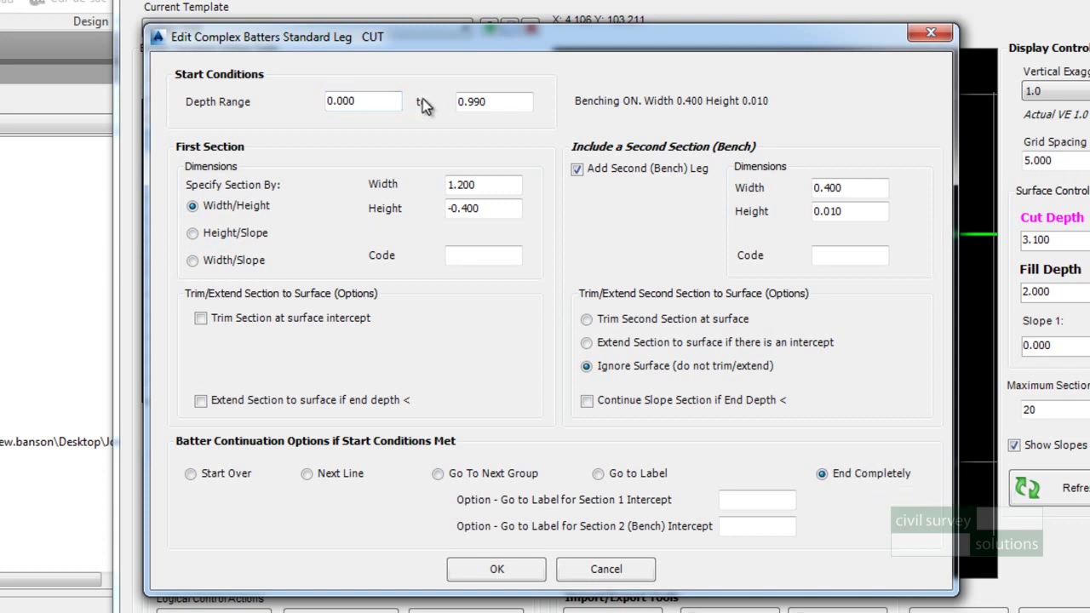
{"action": "left_click", "coordinate": [500, 571]}
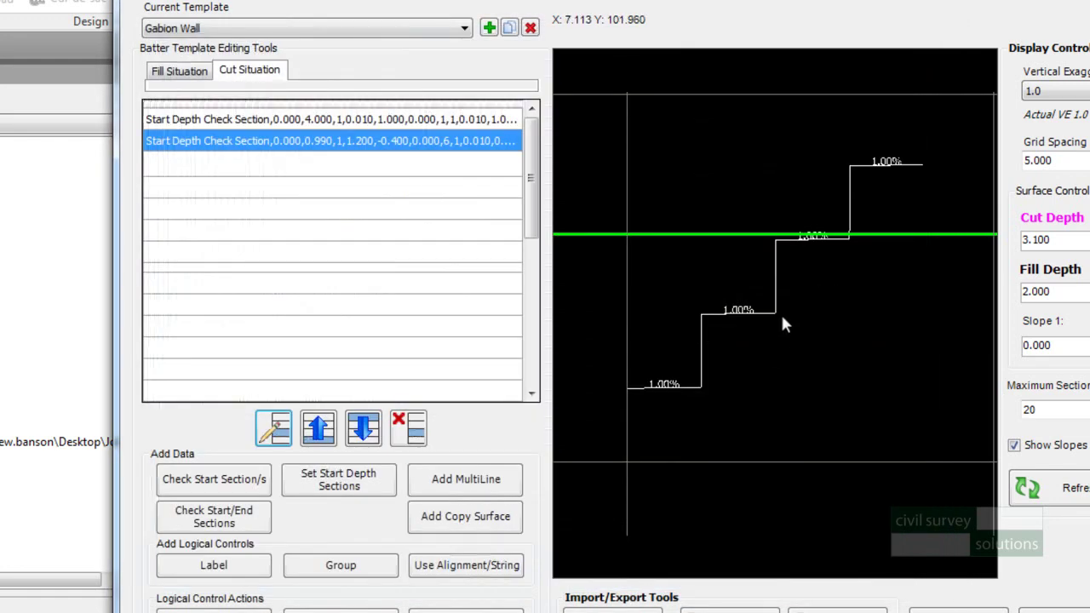
{"action": "left_click", "coordinate": [382, 154]}
{"action": "left_click", "coordinate": [404, 167]}
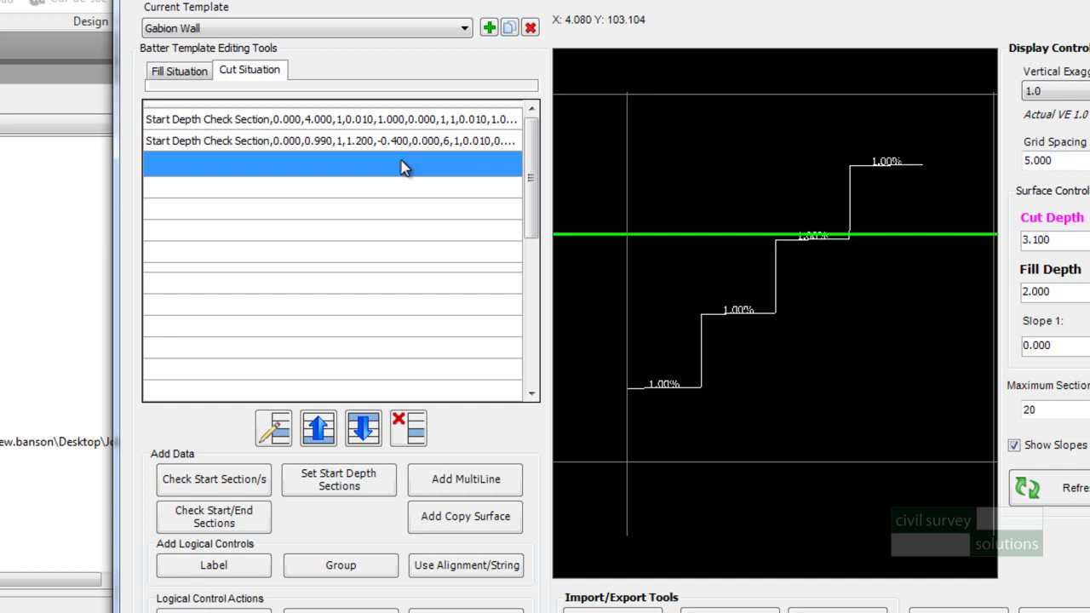
{"action": "left_click", "coordinate": [313, 123]}
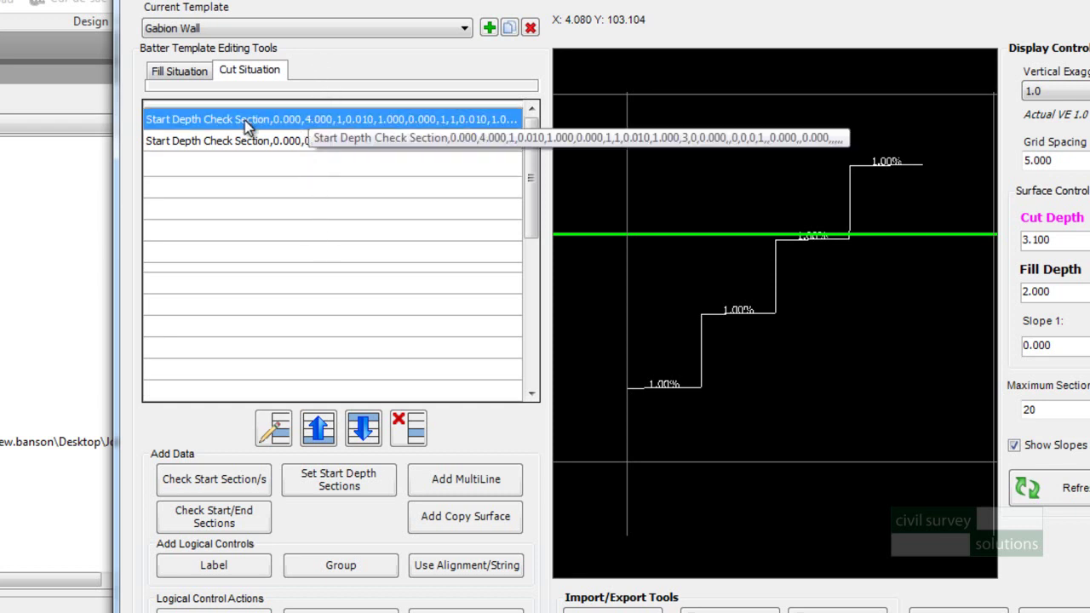
Step: Move the 0 to 0.990 depth check section above the 0 to 4.000 section in the cut situation
{"action": "left_click", "coordinate": [283, 154]}
{"action": "left_click", "coordinate": [303, 141]}
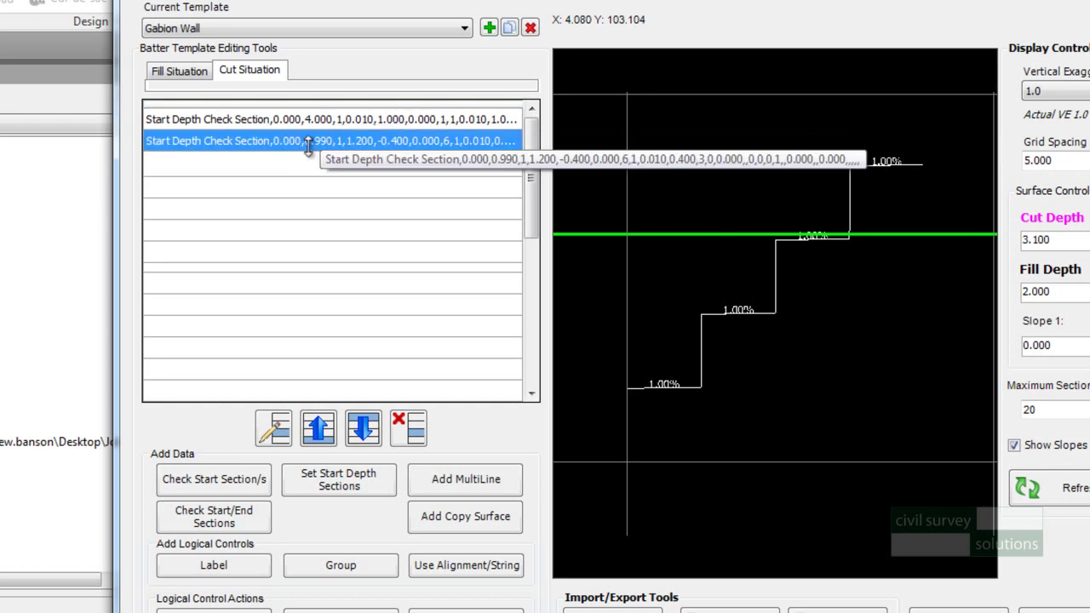
{"action": "left_click", "coordinate": [328, 431]}
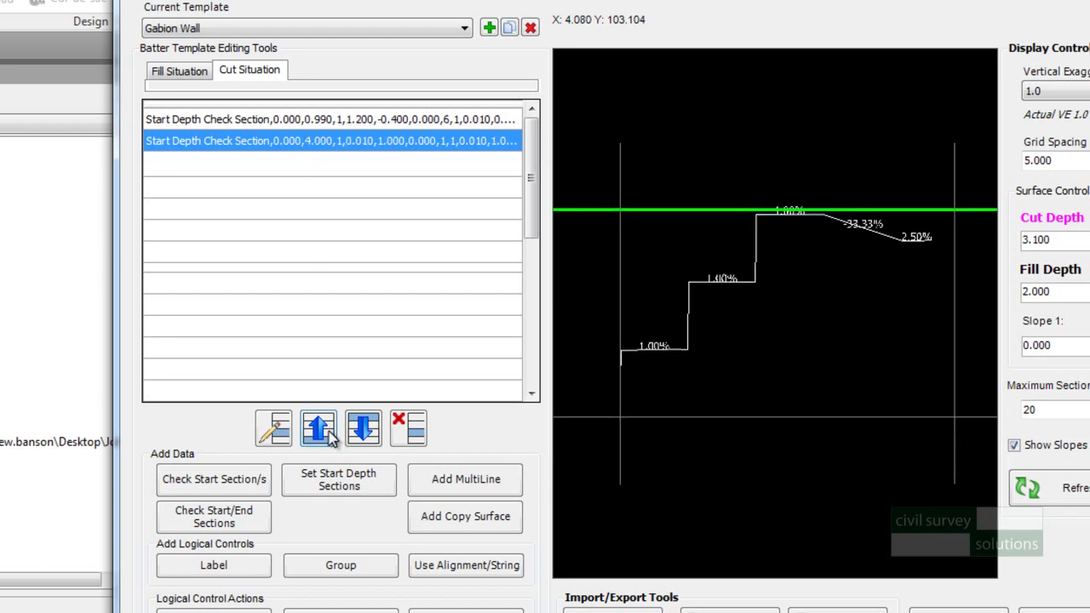
Step: Review the order of the two cut sections and the continuation options of the 0 to 0.990 section
{"action": "left_click", "coordinate": [274, 119]}
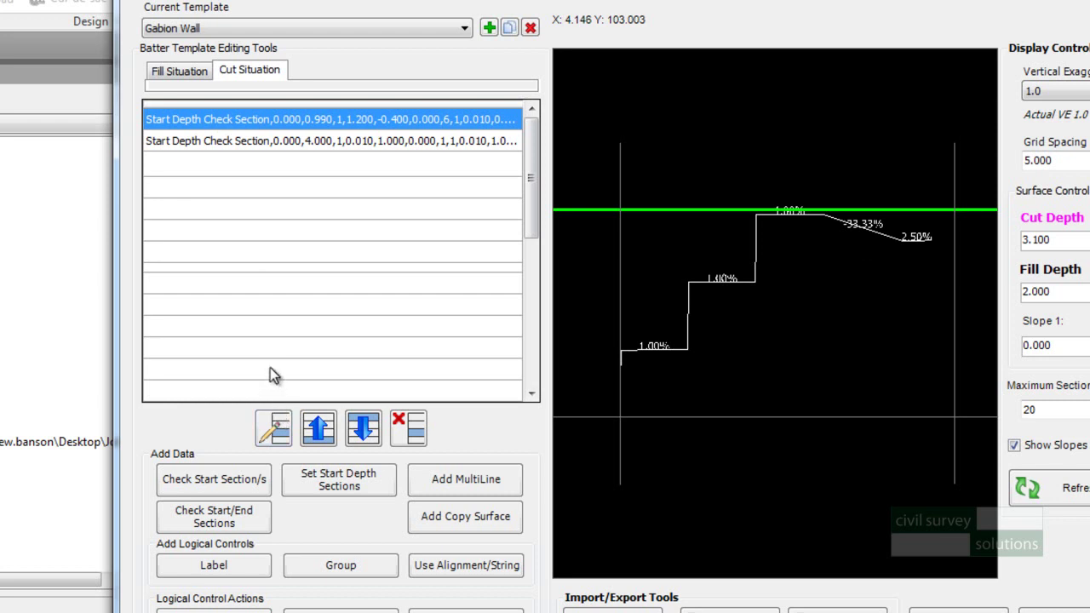
{"action": "left_click", "coordinate": [317, 141]}
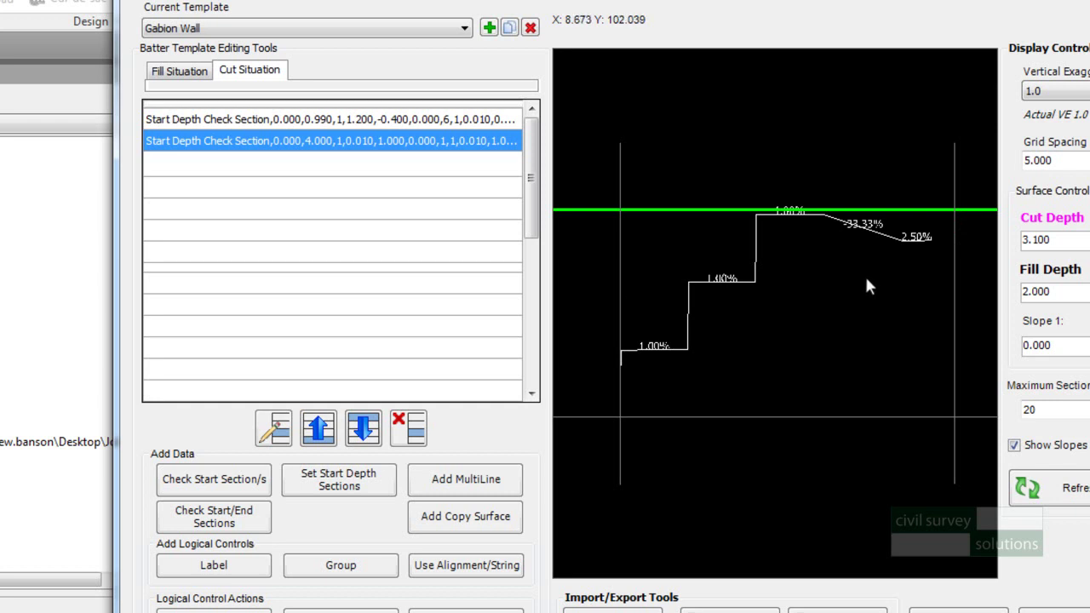
{"action": "left_click", "coordinate": [274, 165]}
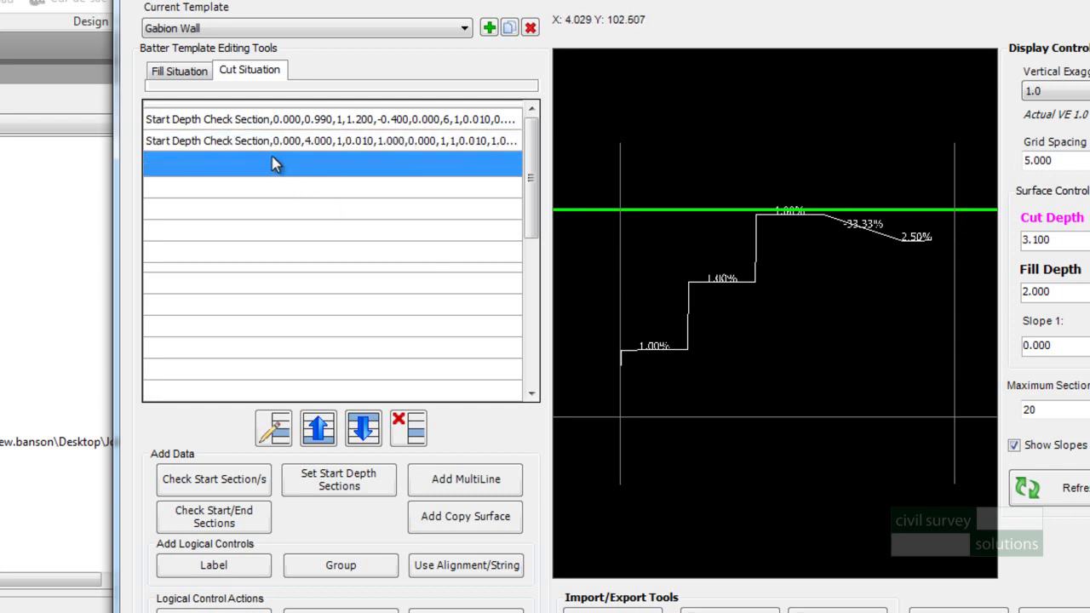
{"action": "left_click", "coordinate": [298, 125]}
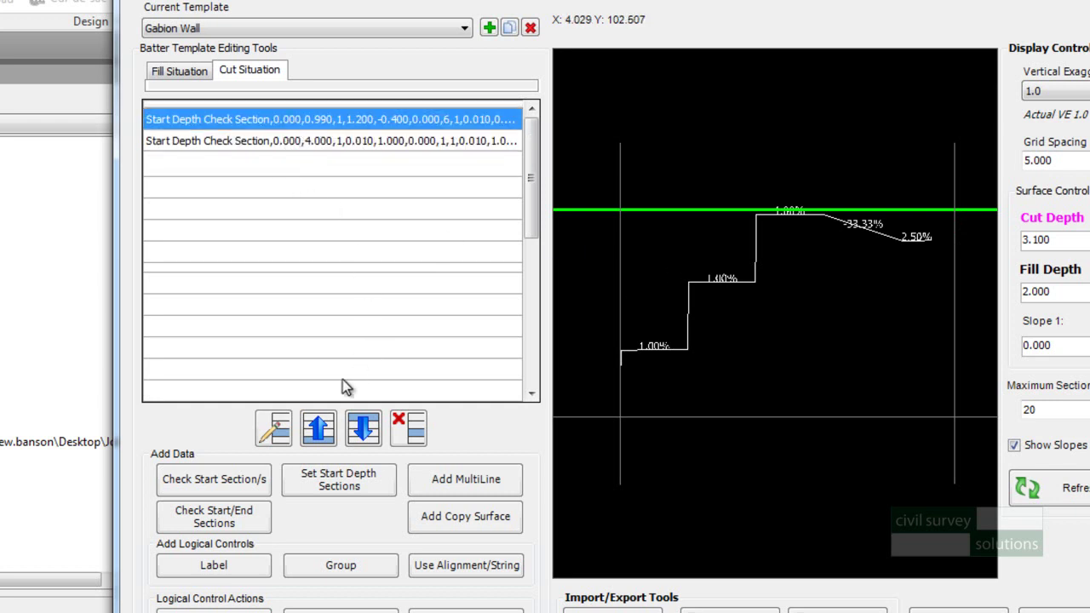
{"action": "left_click", "coordinate": [294, 432]}
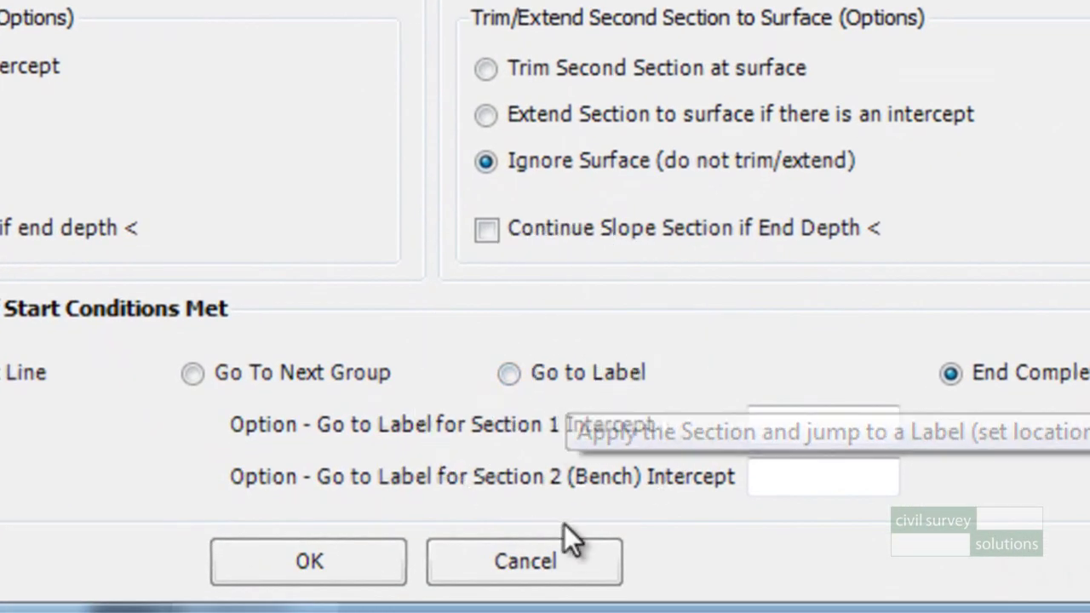
{"action": "left_click", "coordinate": [525, 561]}
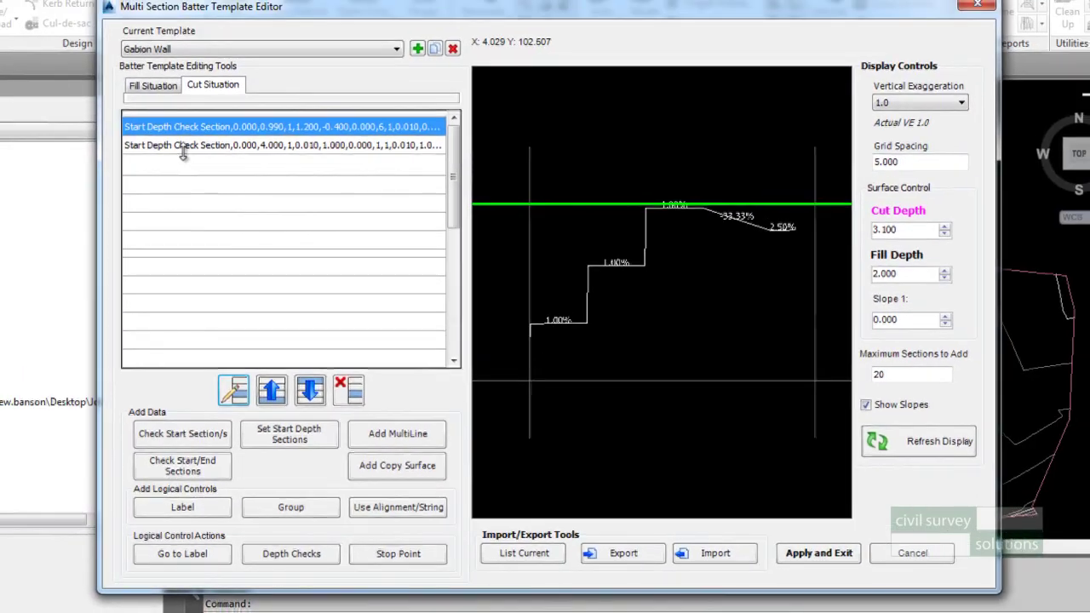
Step: Add a GOTO label named Batter on the empty row below the two cut depth check sections
{"action": "left_click", "coordinate": [177, 163]}
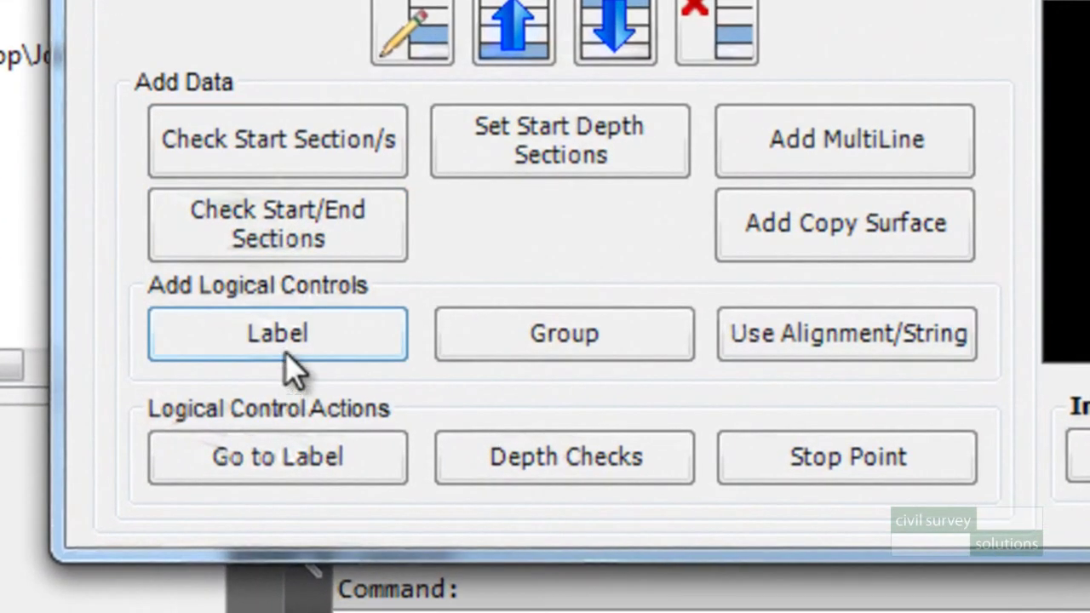
{"action": "left_click", "coordinate": [184, 511]}
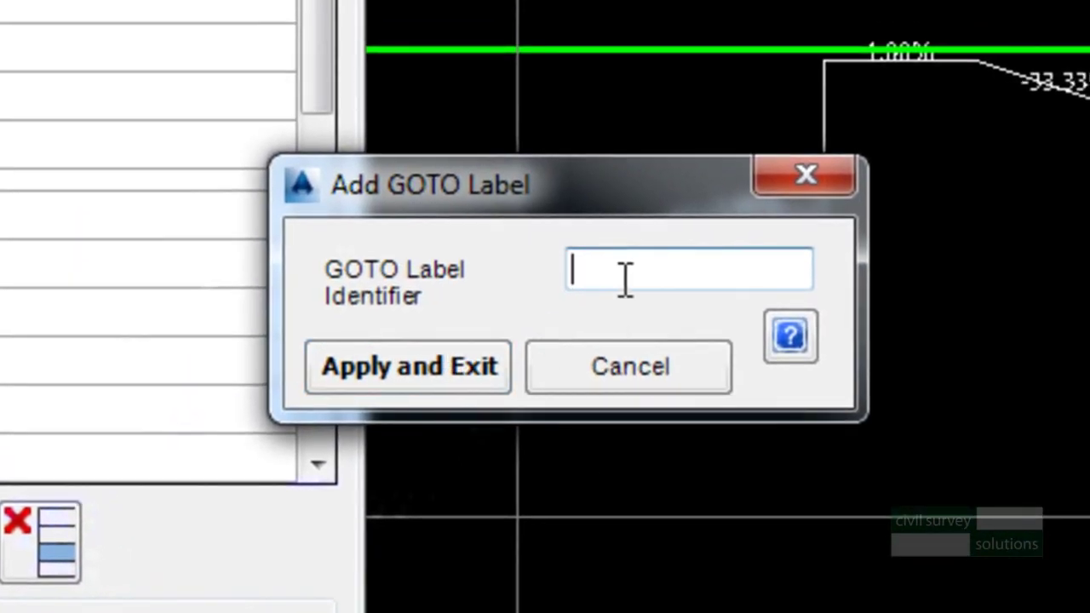
{"action": "type", "text": "Batter"}
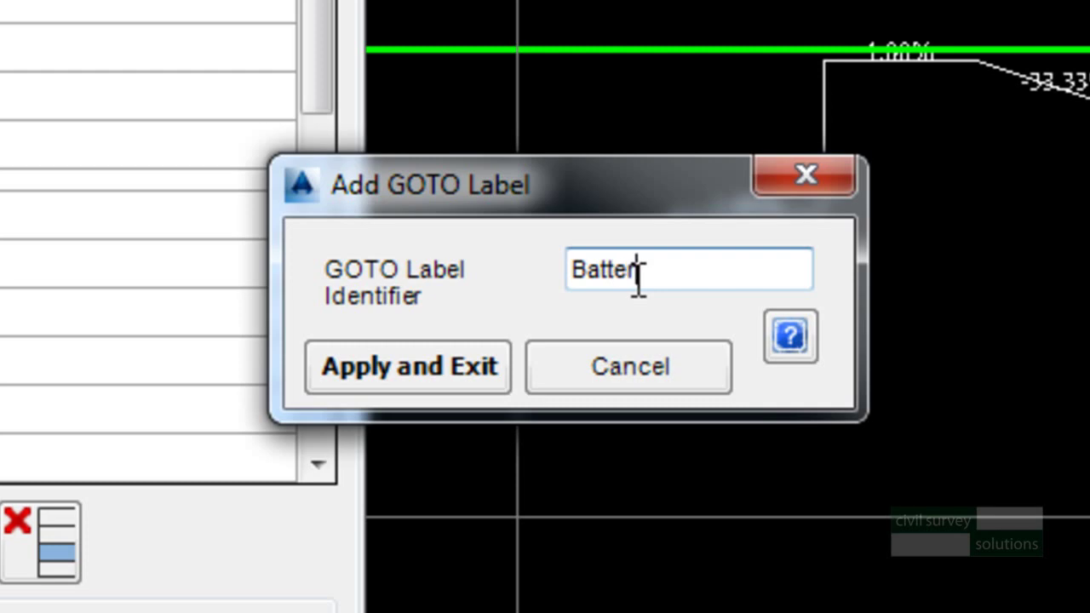
{"action": "left_click", "coordinate": [429, 383]}
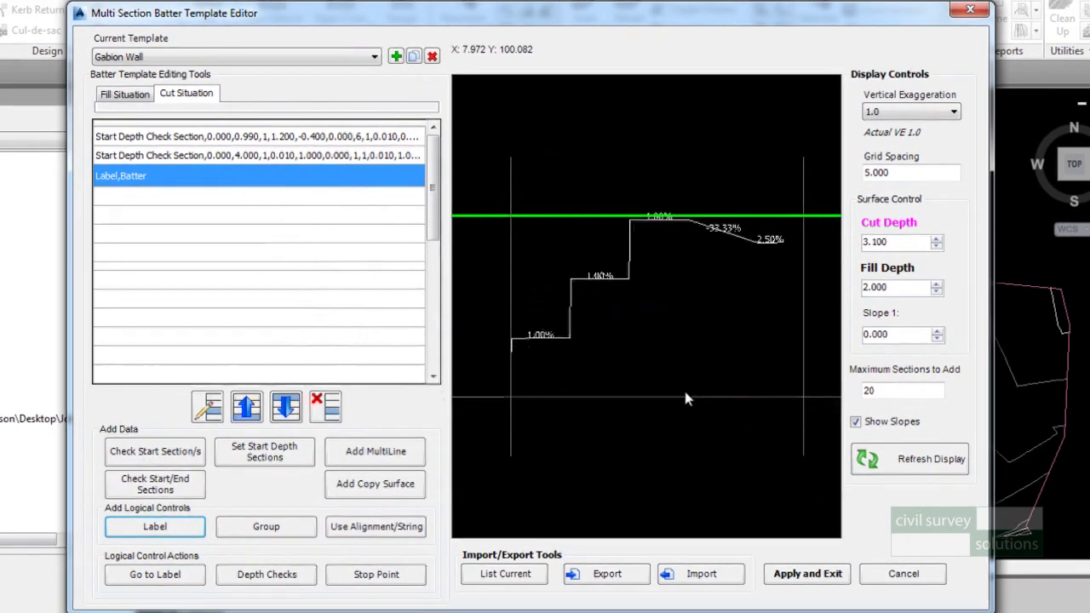
Step: Start a new start-depth check section on the row below the Batter label, keeping its default depth range
{"action": "left_click", "coordinate": [158, 197]}
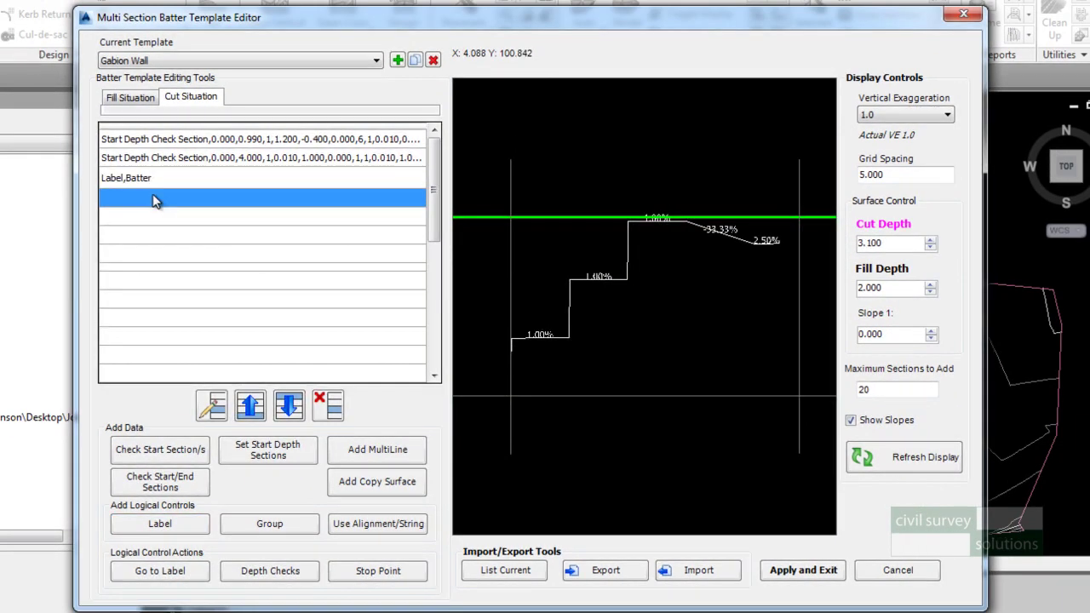
{"action": "left_click", "coordinate": [129, 451]}
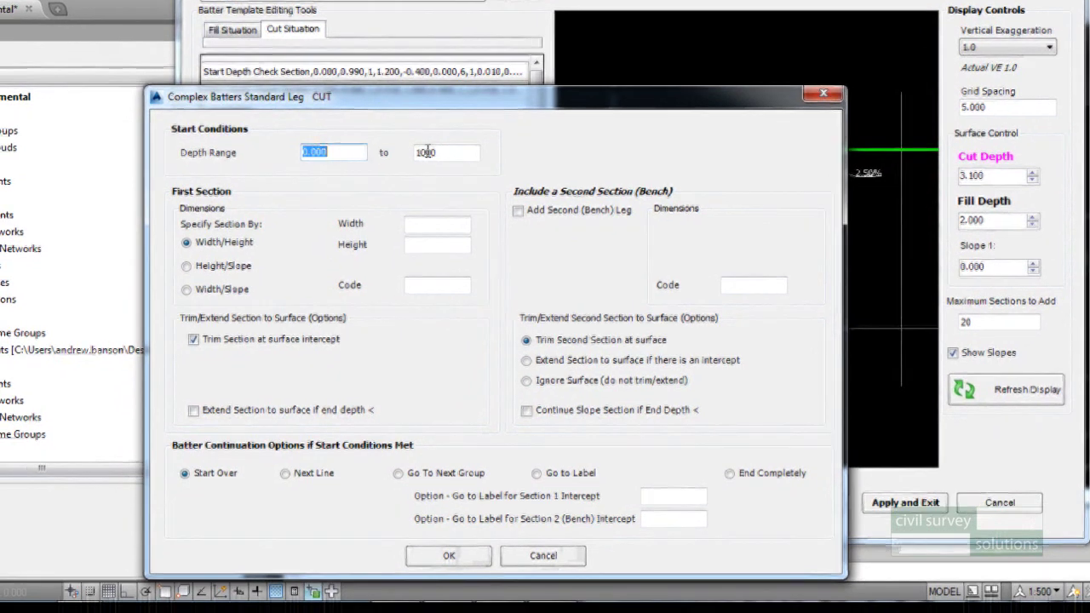
{"action": "left_click", "coordinate": [356, 155]}
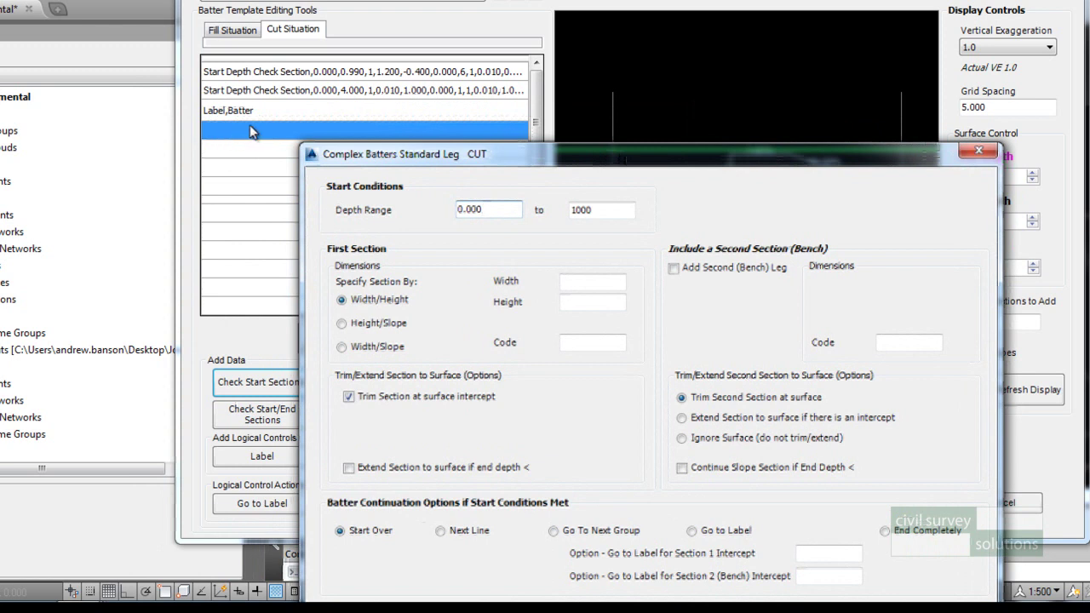
{"action": "key", "text": "ctrl"}
{"action": "key", "text": "ctrl"}
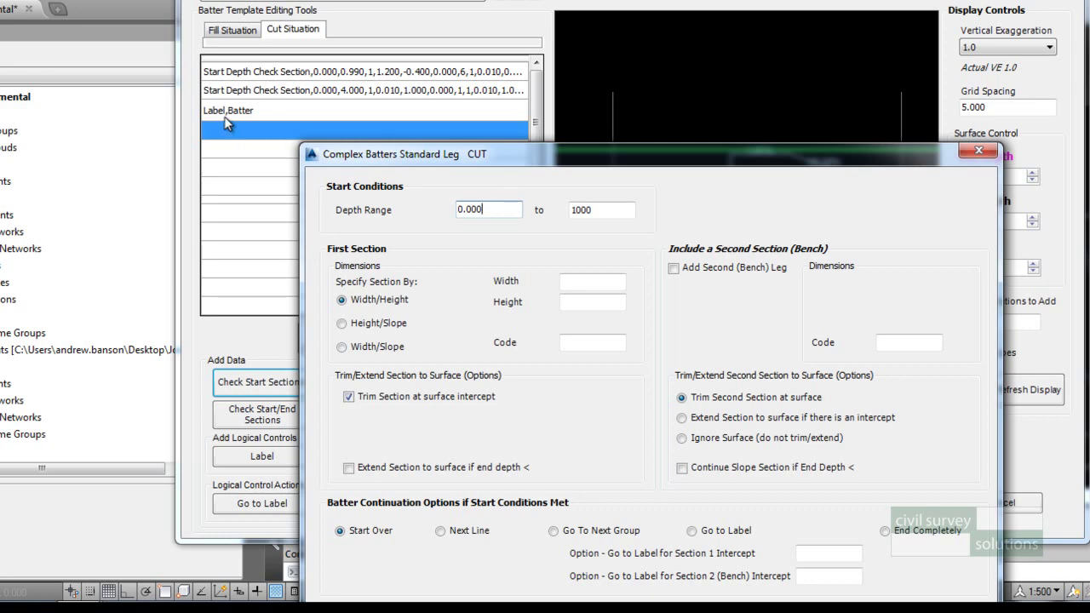
{"action": "left_click_drag", "start_coordinate": [440, 150], "coordinate": [383, 7]}
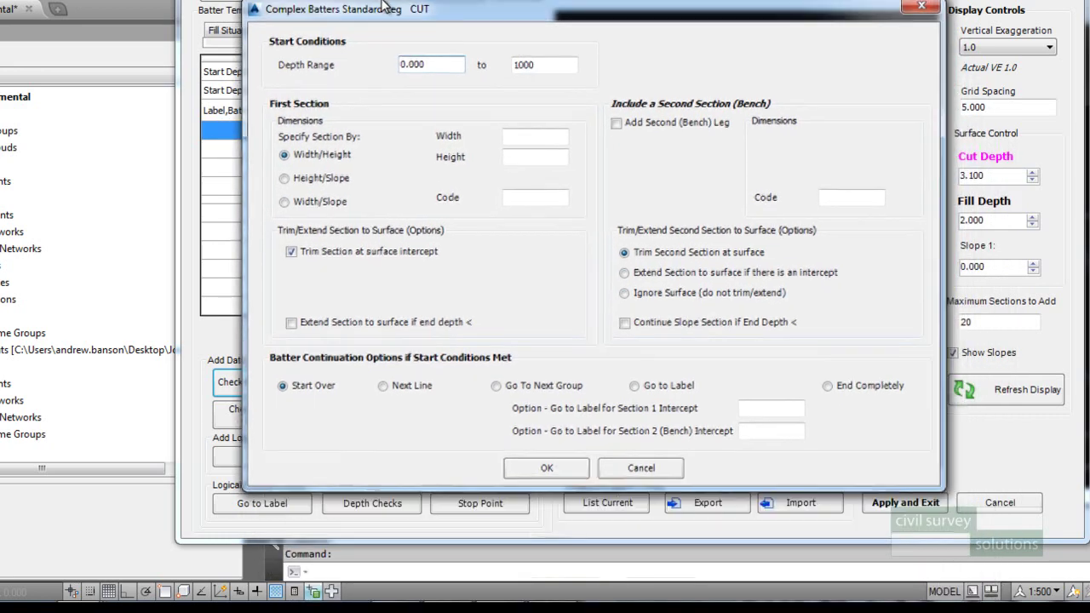
Step: Define the new section by width 10 and slope 1 in 3, ending completely when its start conditions are met
{"action": "left_click", "coordinate": [284, 202]}
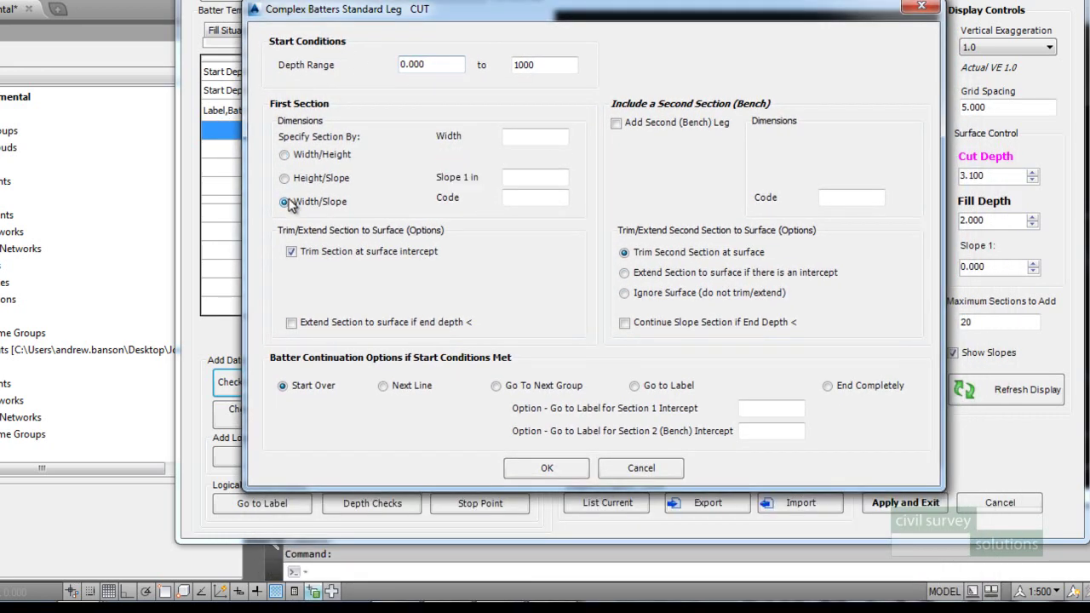
{"action": "left_click", "coordinate": [524, 129]}
{"action": "type", "text": "10"}
{"action": "left_click", "coordinate": [533, 176]}
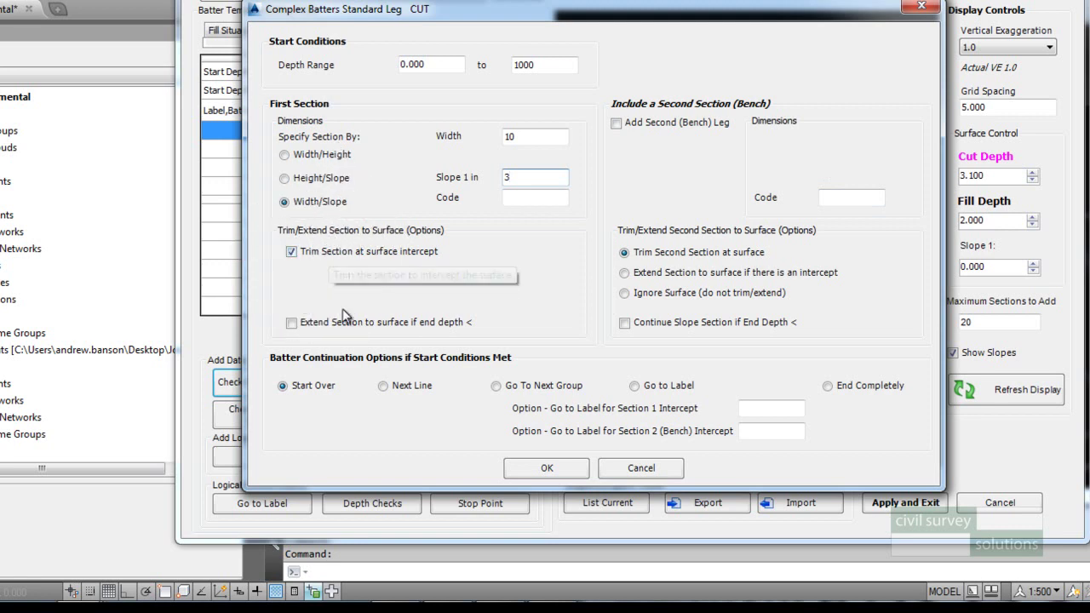
{"action": "left_click", "coordinate": [865, 386]}
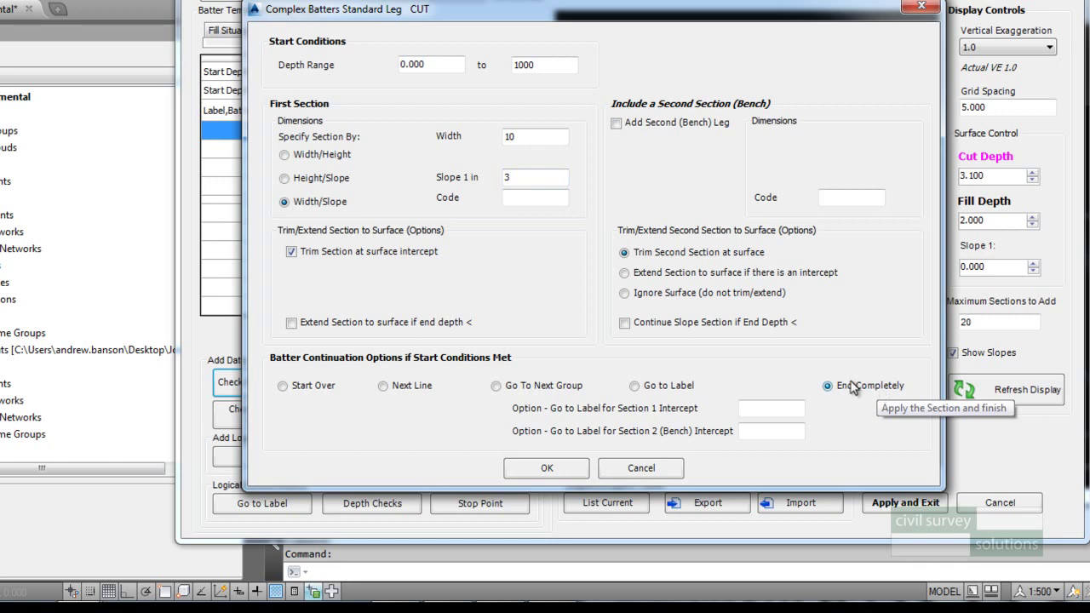
{"action": "left_click", "coordinate": [564, 470]}
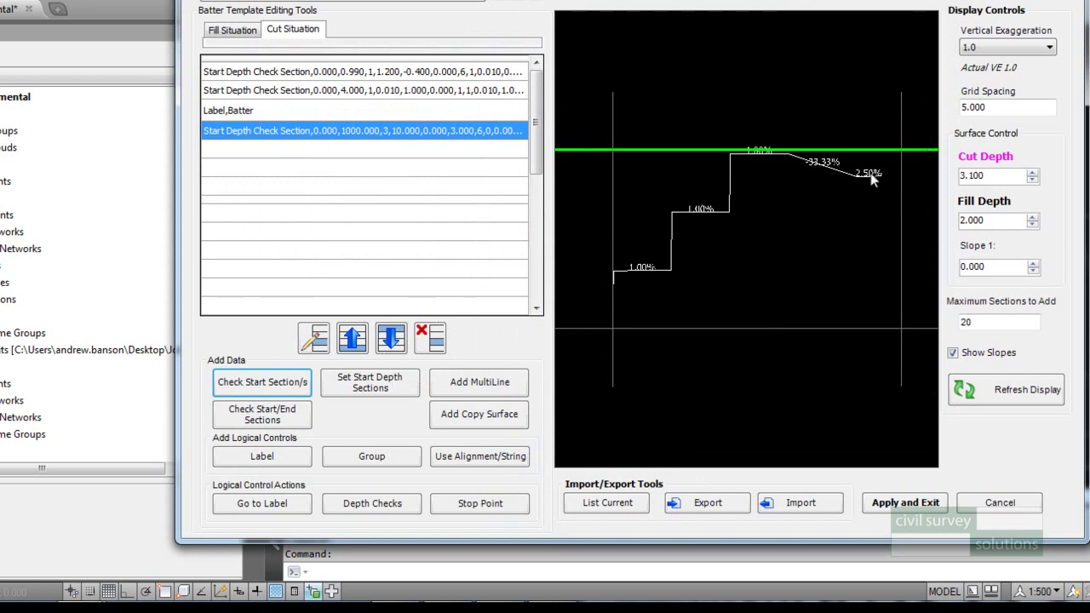
Step: Edit the 0 to 0.990 depth section so that it goes to the label Batter when its start conditions are met
{"action": "left_click", "coordinate": [305, 74]}
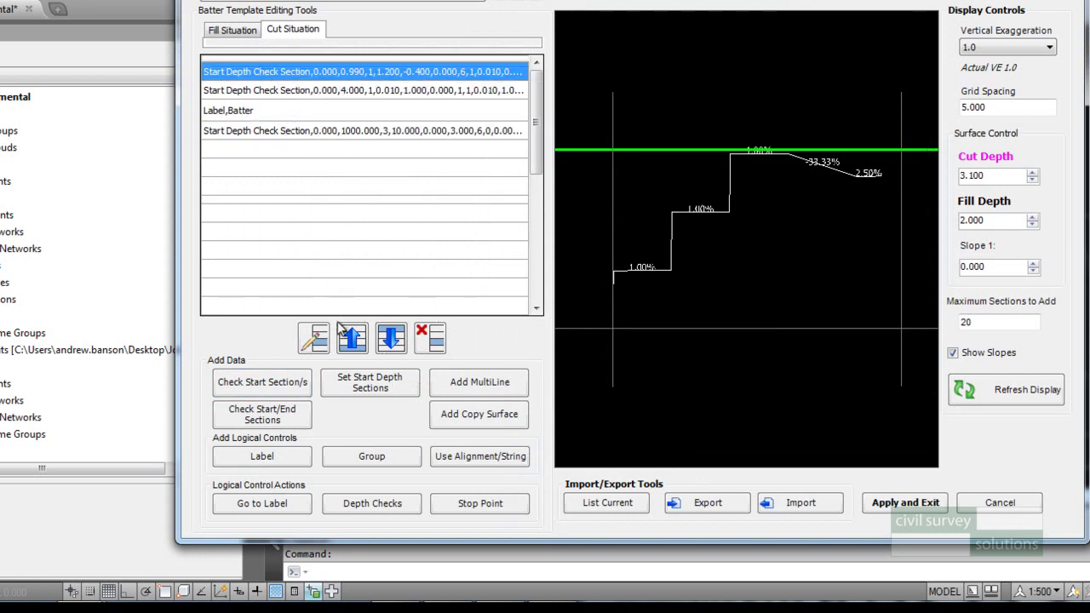
{"action": "left_click", "coordinate": [315, 338]}
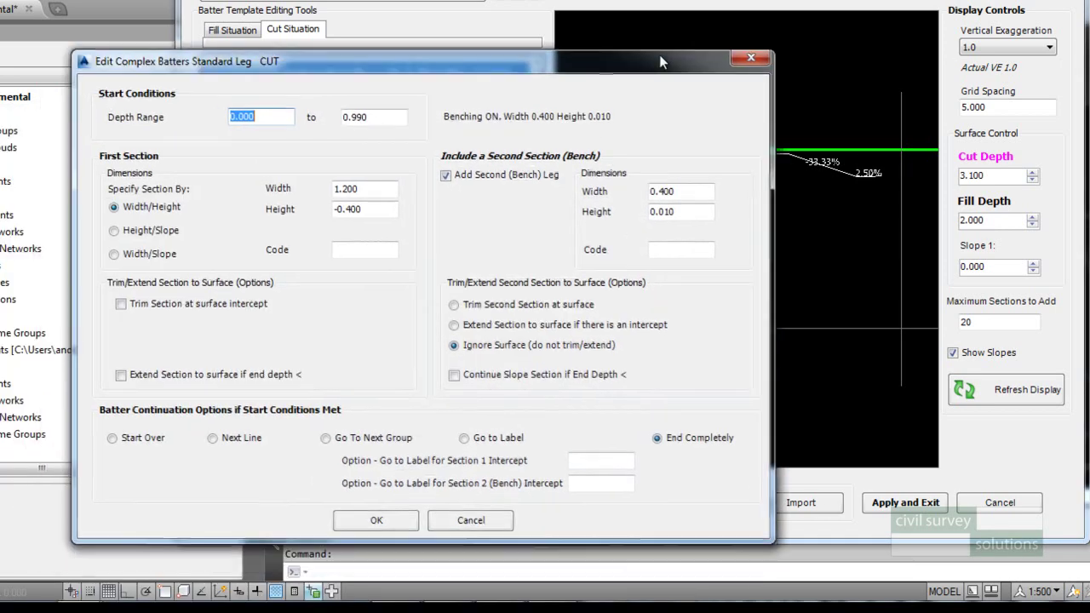
{"action": "left_click_drag", "start_coordinate": [659, 61], "coordinate": [699, 17]}
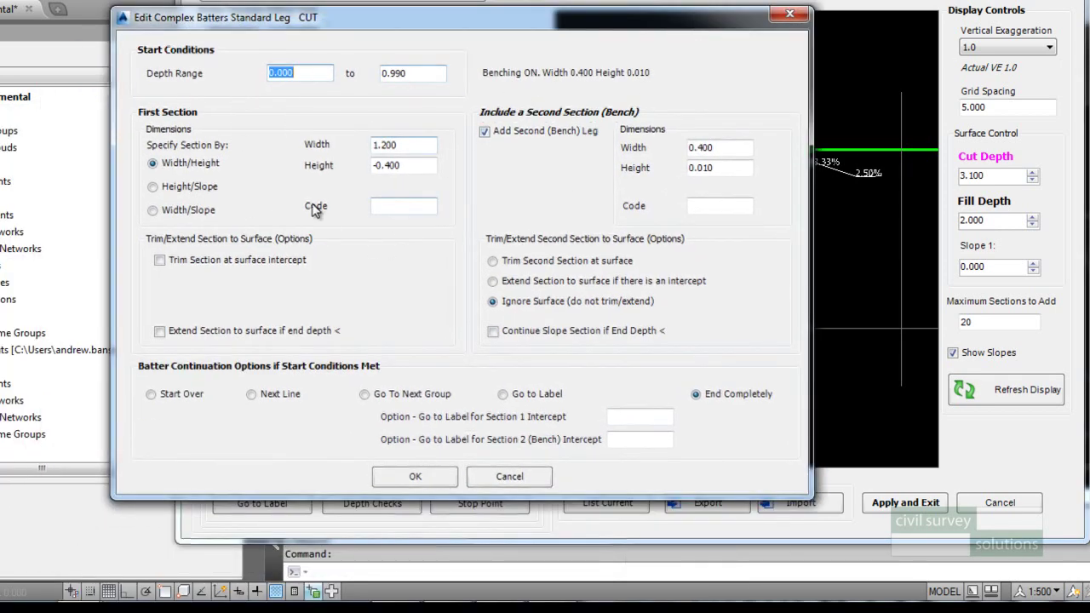
{"action": "left_click", "coordinate": [503, 396]}
{"action": "left_click", "coordinate": [618, 394]}
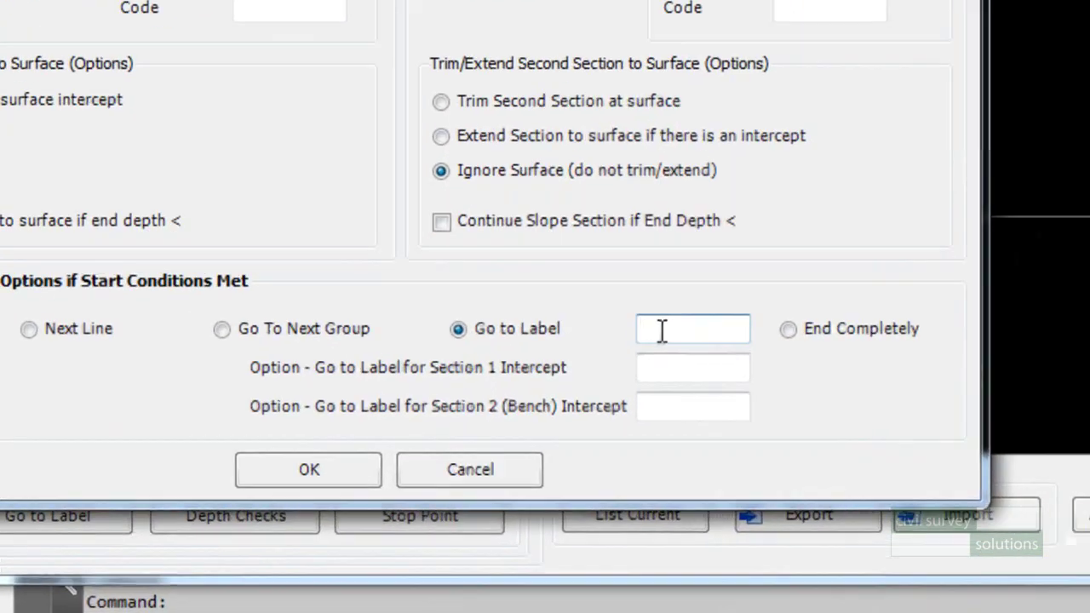
{"action": "type", "text": "Batter"}
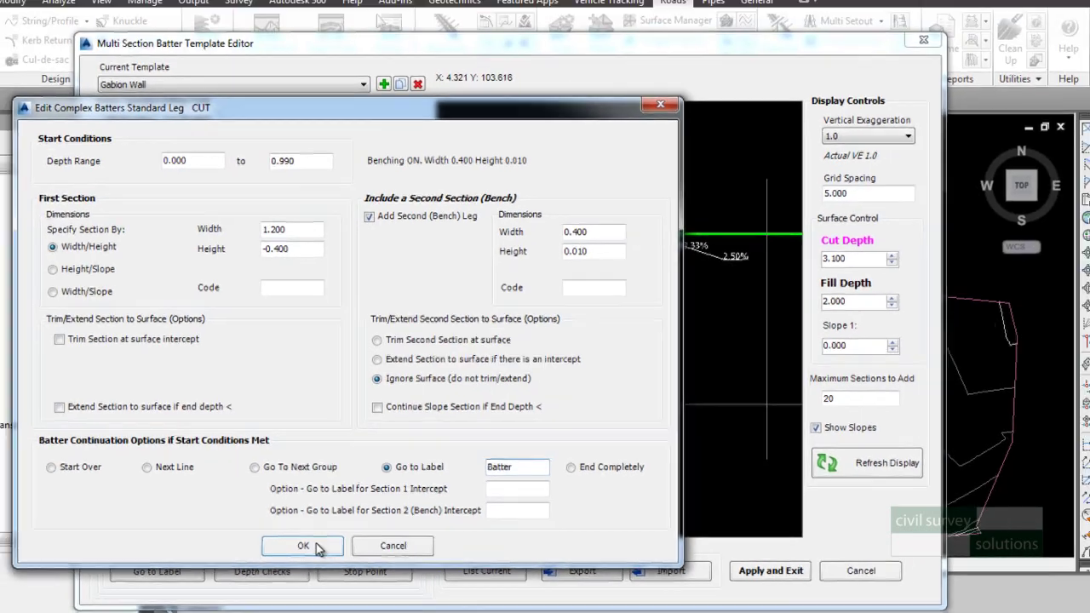
{"action": "left_click", "coordinate": [170, 460]}
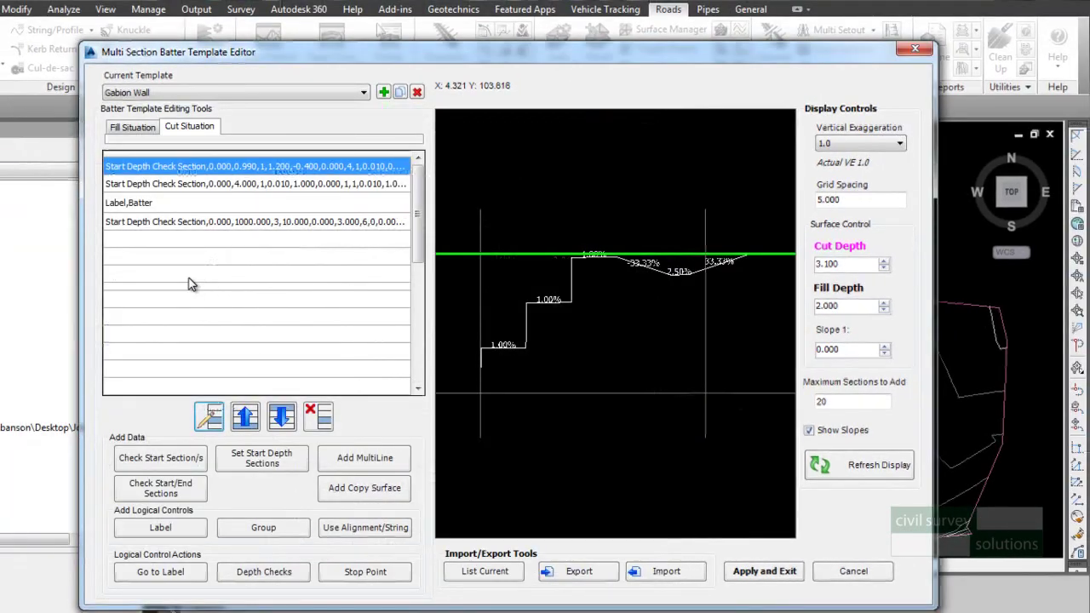
Step: Preview the cut profile at cut depths of 2, 3 and 4
{"action": "left_click", "coordinate": [151, 223]}
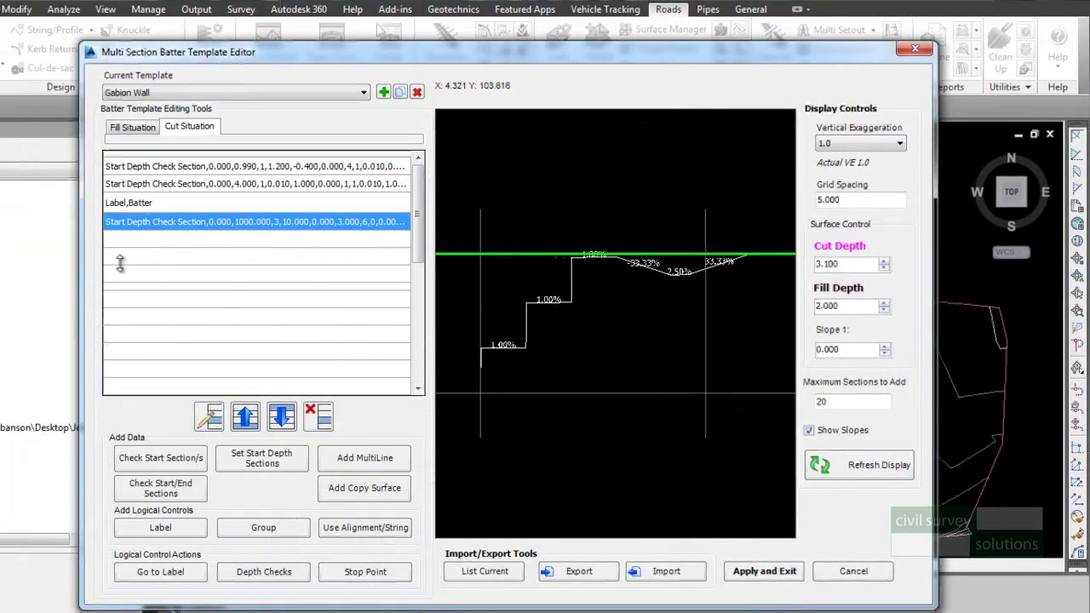
{"action": "double_click", "coordinate": [826, 264]}
{"action": "type", "text": "2"}
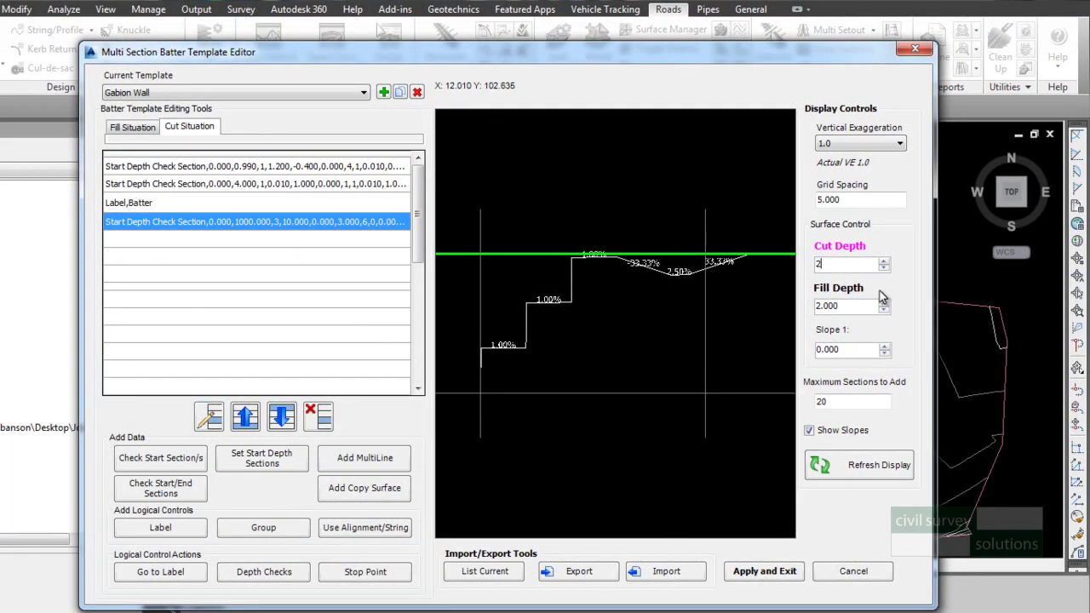
{"action": "key", "text": "Return"}
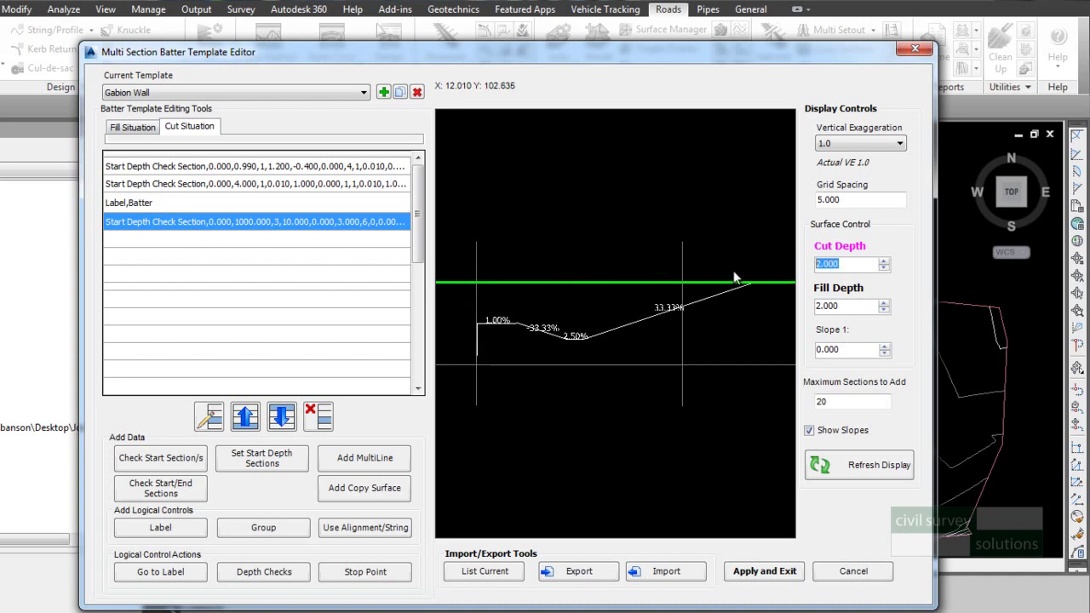
{"action": "type", "text": "3"}
{"action": "key", "text": "Return"}
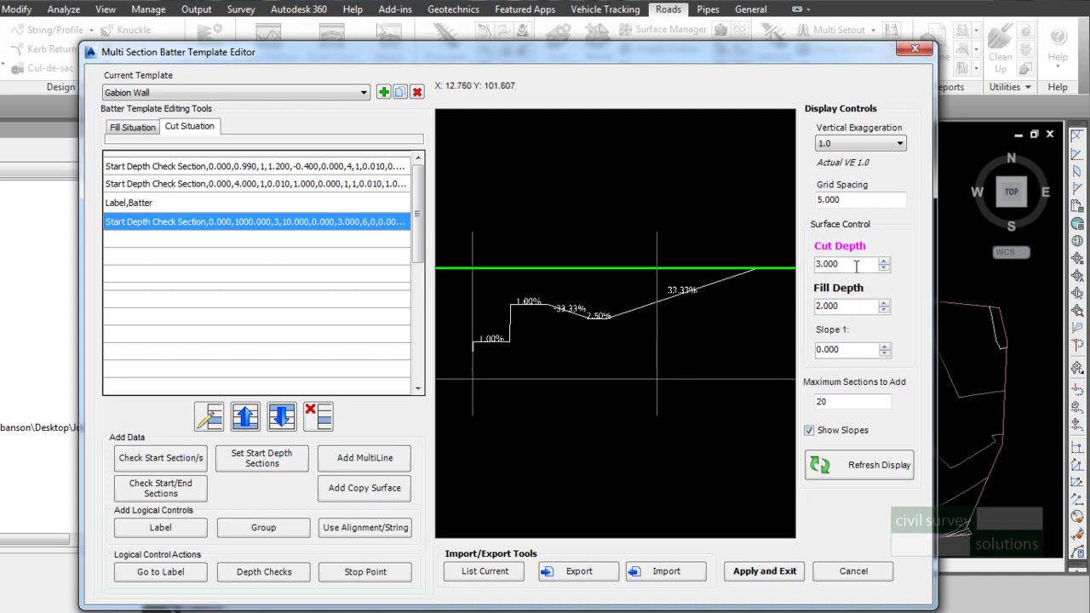
{"action": "double_click", "coordinate": [856, 266]}
{"action": "type", "text": "4"}
{"action": "left_click", "coordinate": [863, 308]}
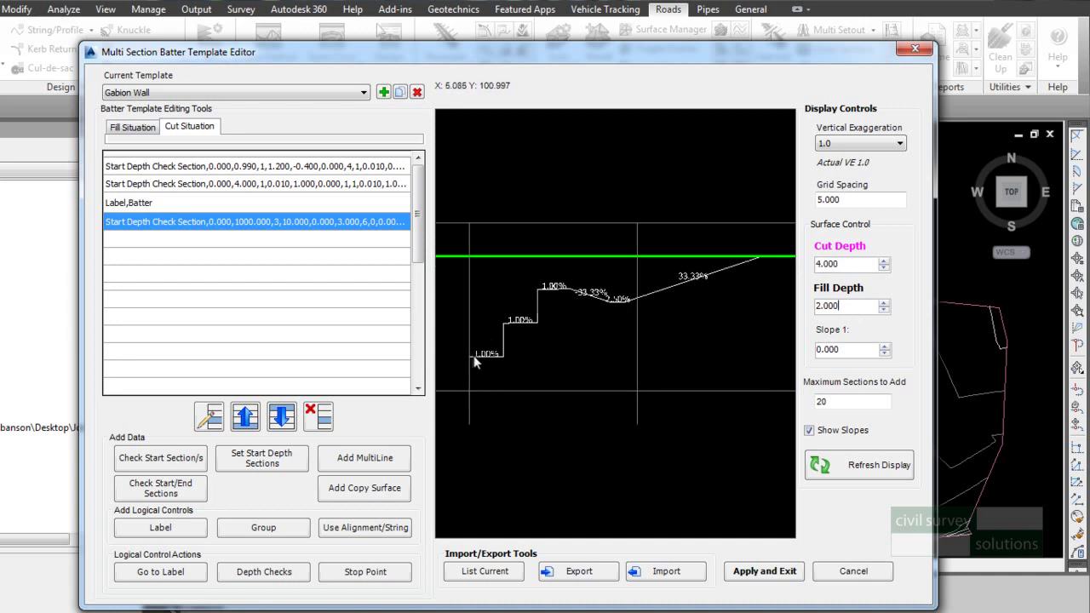
{"action": "left_click", "coordinate": [223, 168]}
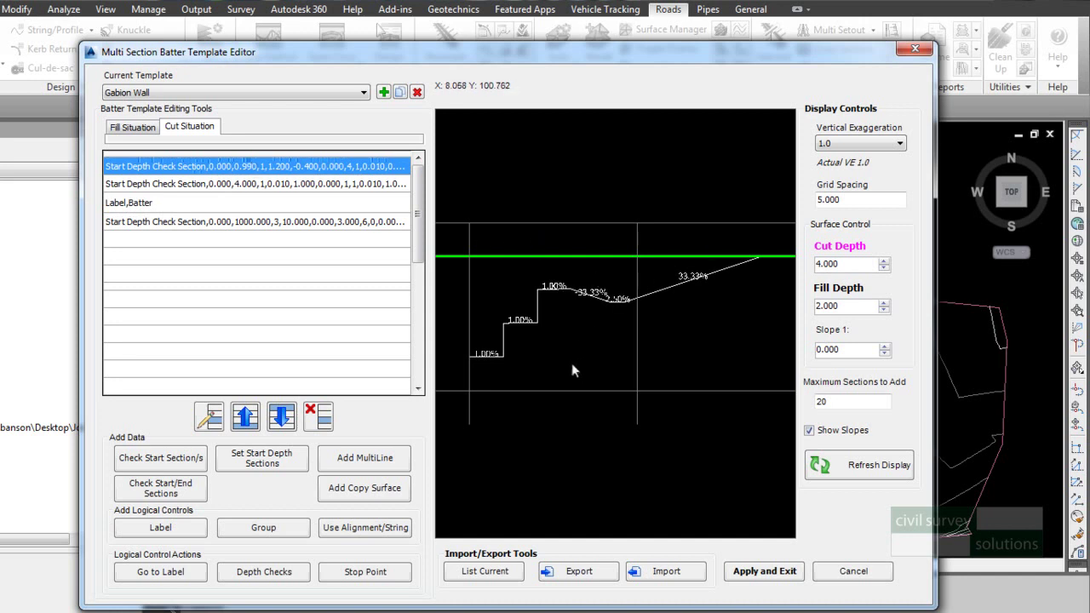
Step: Start a start-depth check section in the fill situation with depth range 0 to 4, width .01 and height 1
{"action": "left_click", "coordinate": [123, 129]}
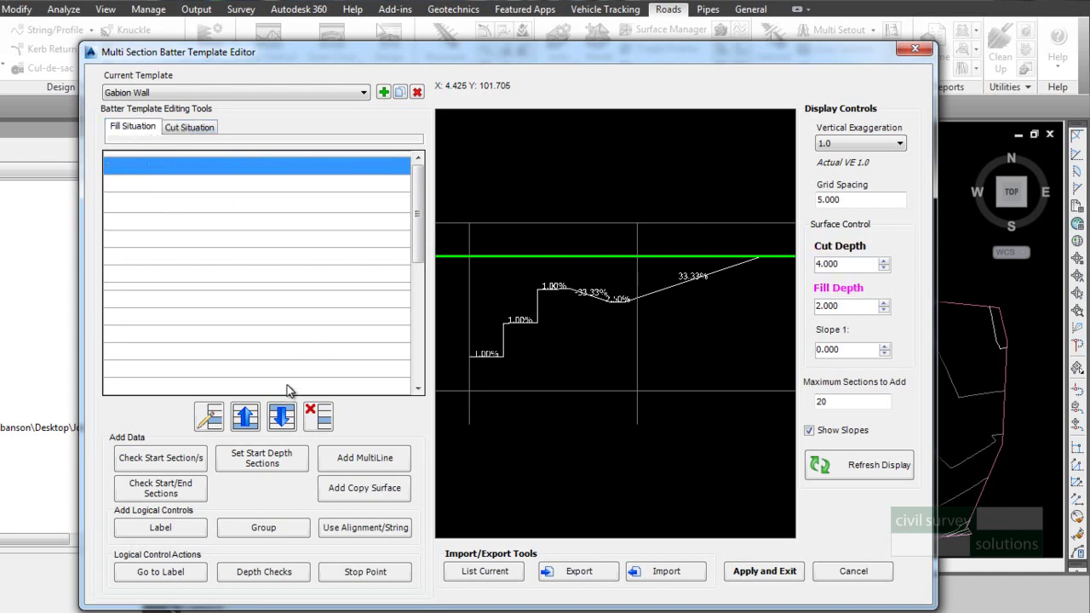
{"action": "left_click", "coordinate": [197, 465]}
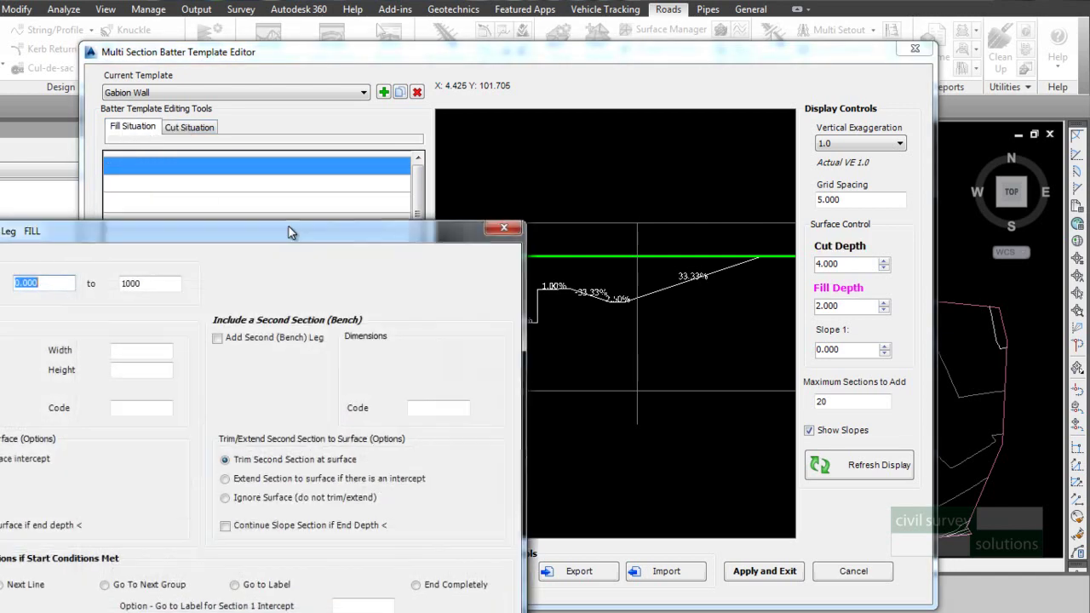
{"action": "left_click_drag", "start_coordinate": [273, 231], "coordinate": [532, 86]}
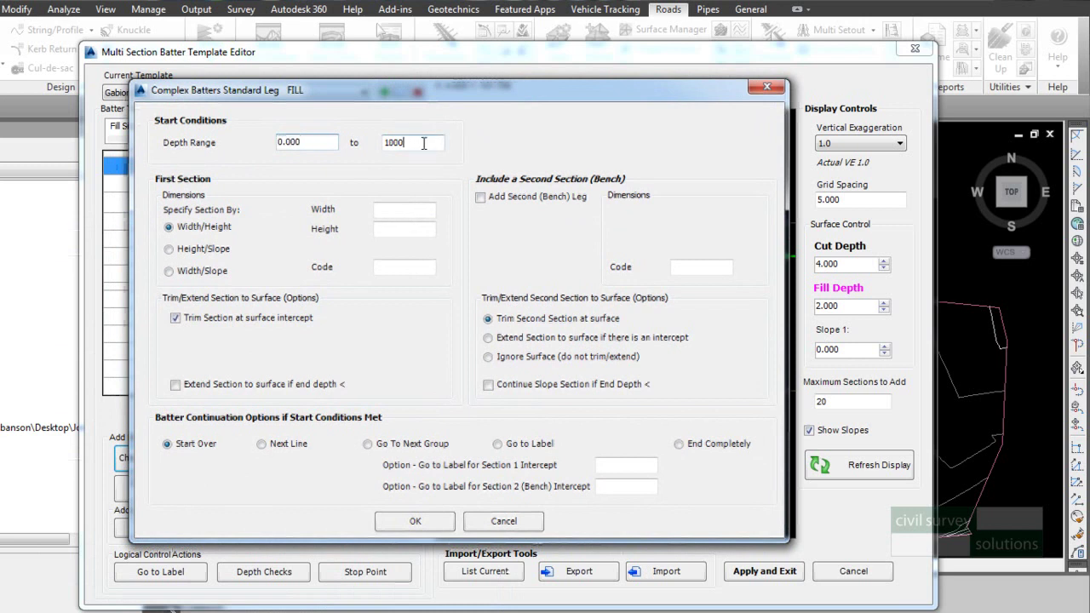
{"action": "double_click", "coordinate": [400, 142]}
{"action": "type", "text": "4"}
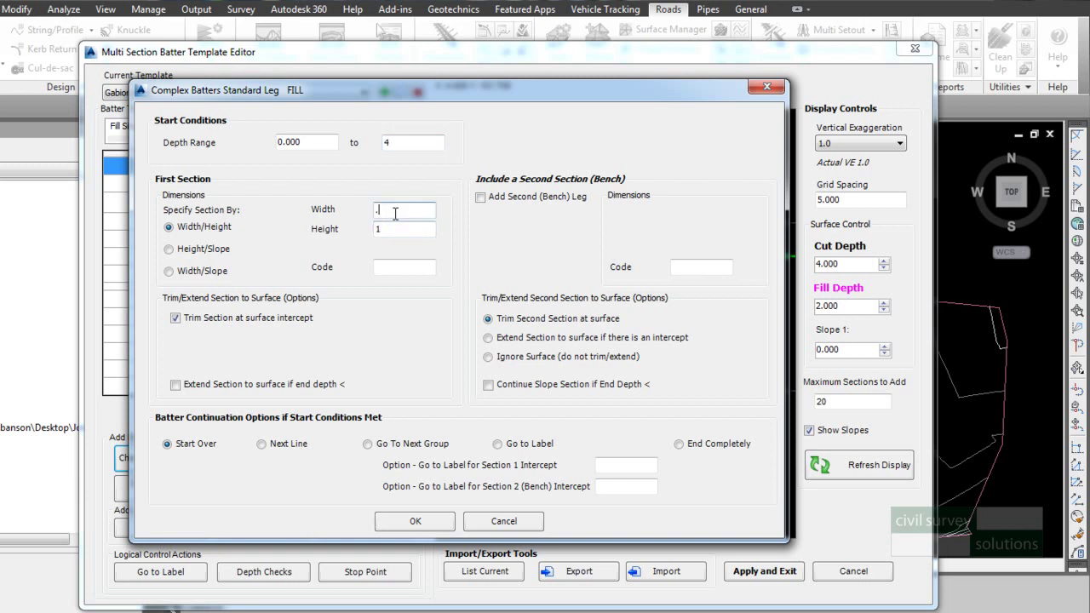
{"action": "left_click", "coordinate": [217, 320]}
Step: Add a second bench leg of width 1 and height .01, trimming the first section at the surface intercept and starting over when conditions are met
{"action": "left_click", "coordinate": [517, 191]}
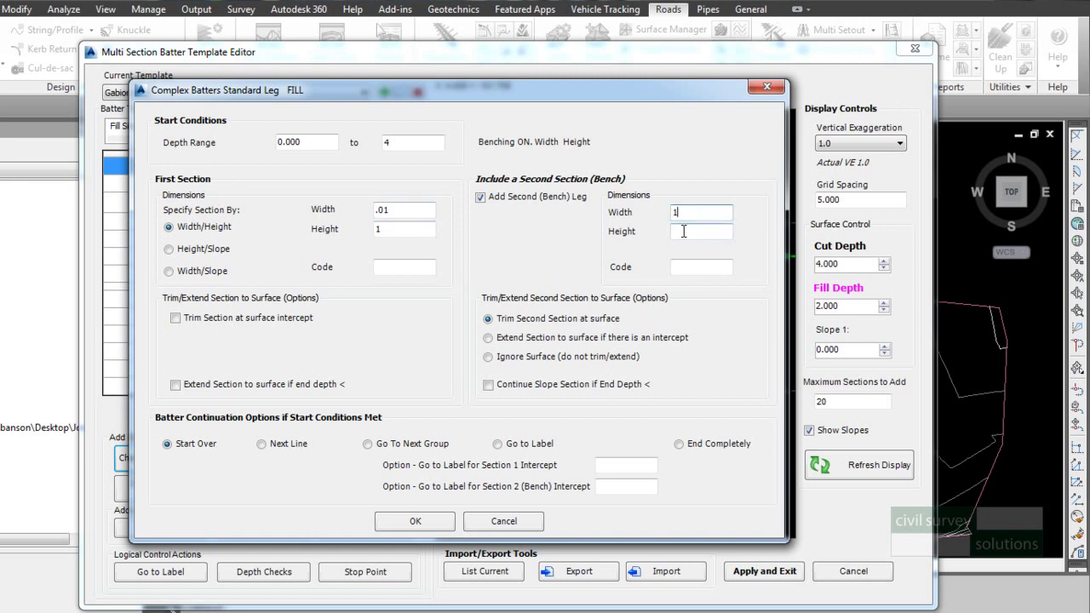
{"action": "left_click", "coordinate": [684, 232]}
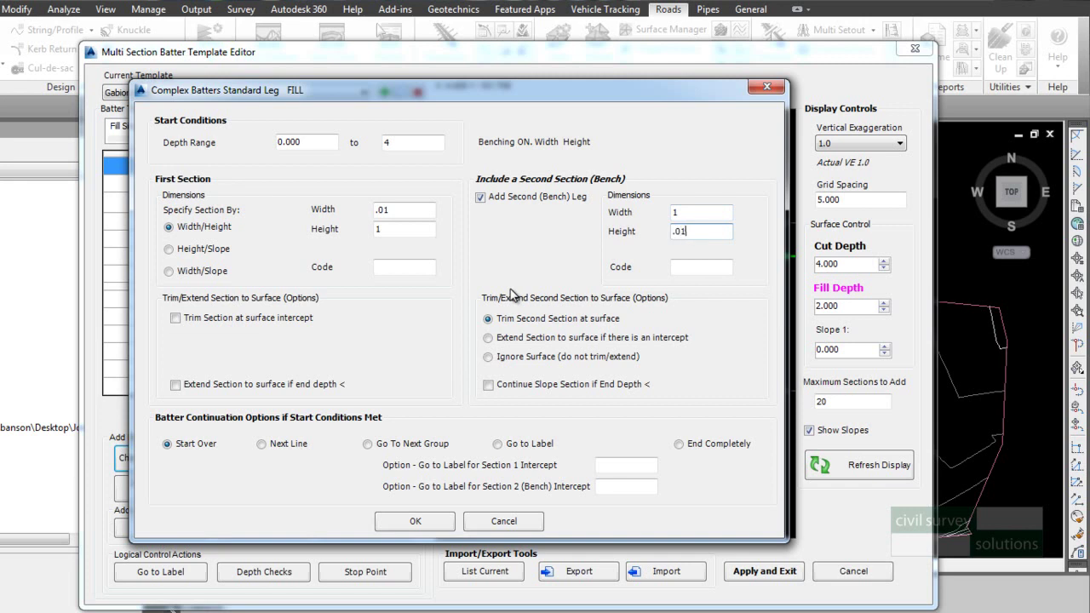
{"action": "left_click", "coordinate": [196, 316]}
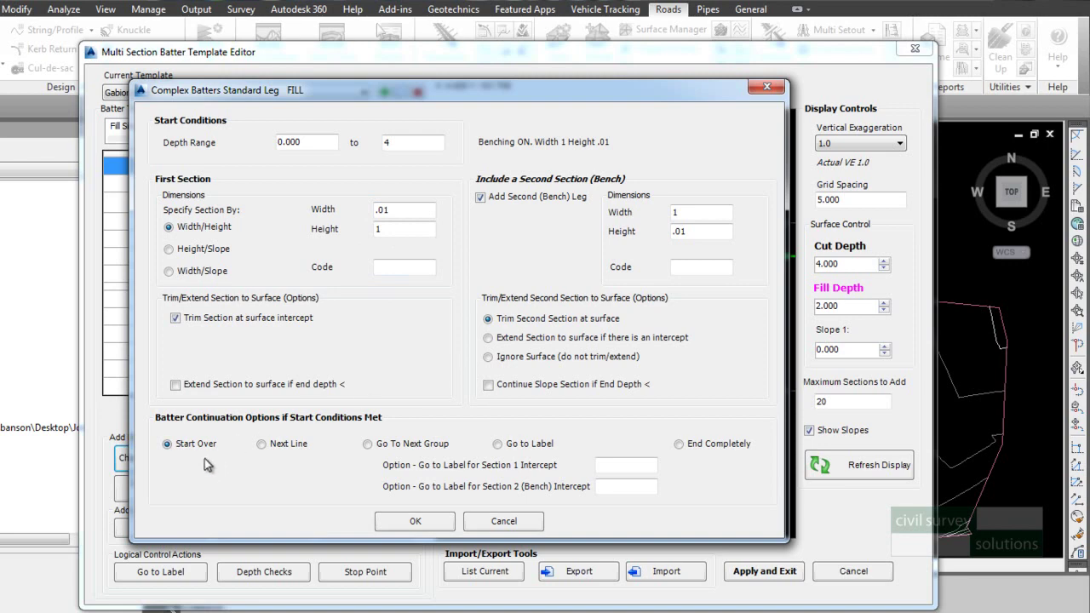
{"action": "key", "text": "ctrl"}
{"action": "key", "text": "ctrl"}
{"action": "key", "text": "ctrl"}
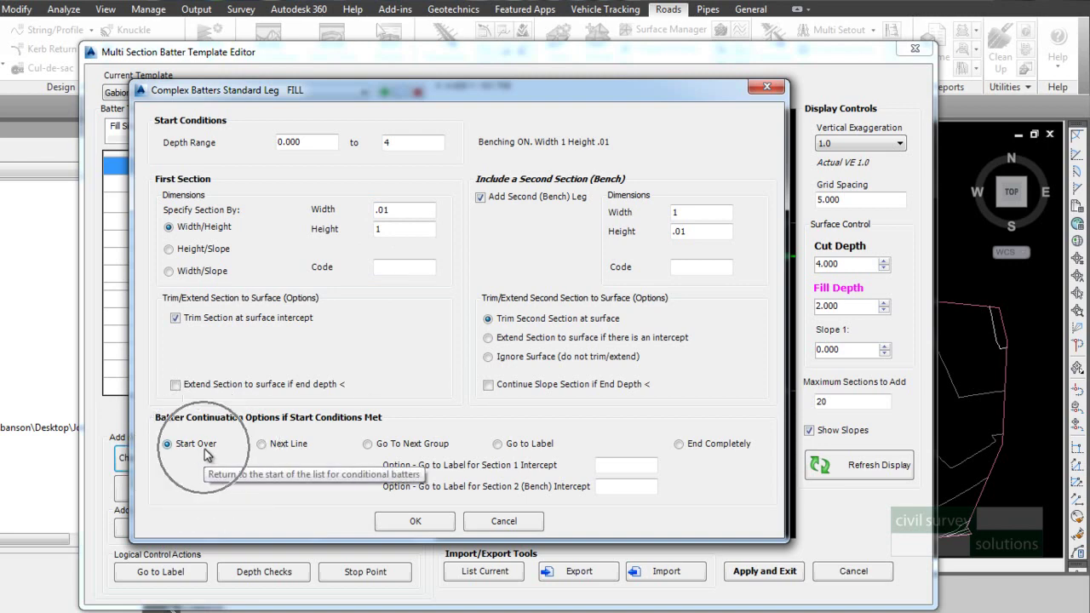
{"action": "left_click", "coordinate": [433, 520]}
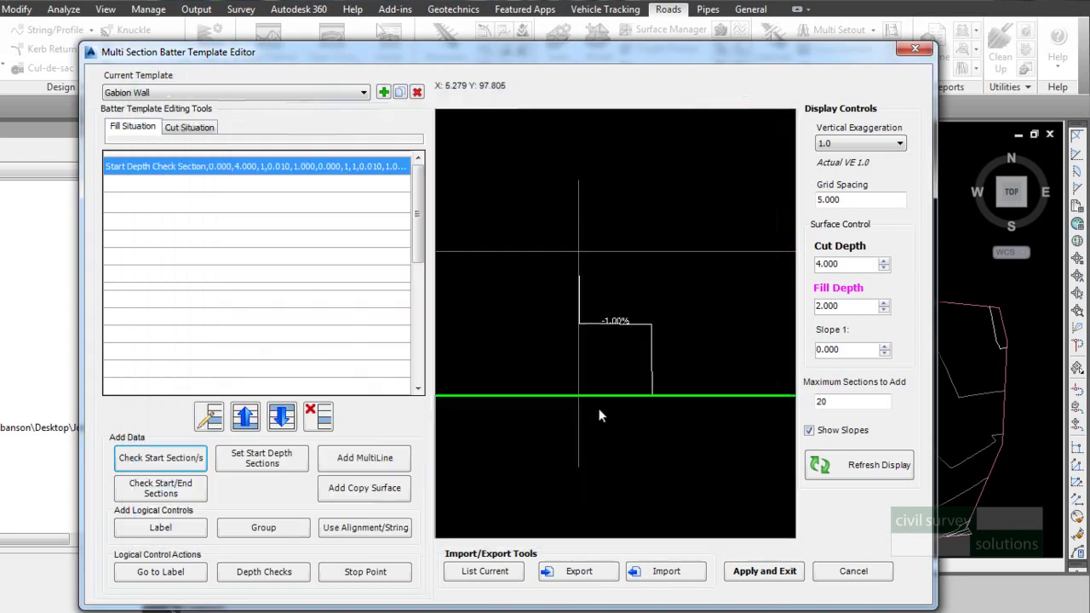
Step: Preview the fill profile at several fill depths, including 4, 5 and 3
{"action": "double_click", "coordinate": [850, 263]}
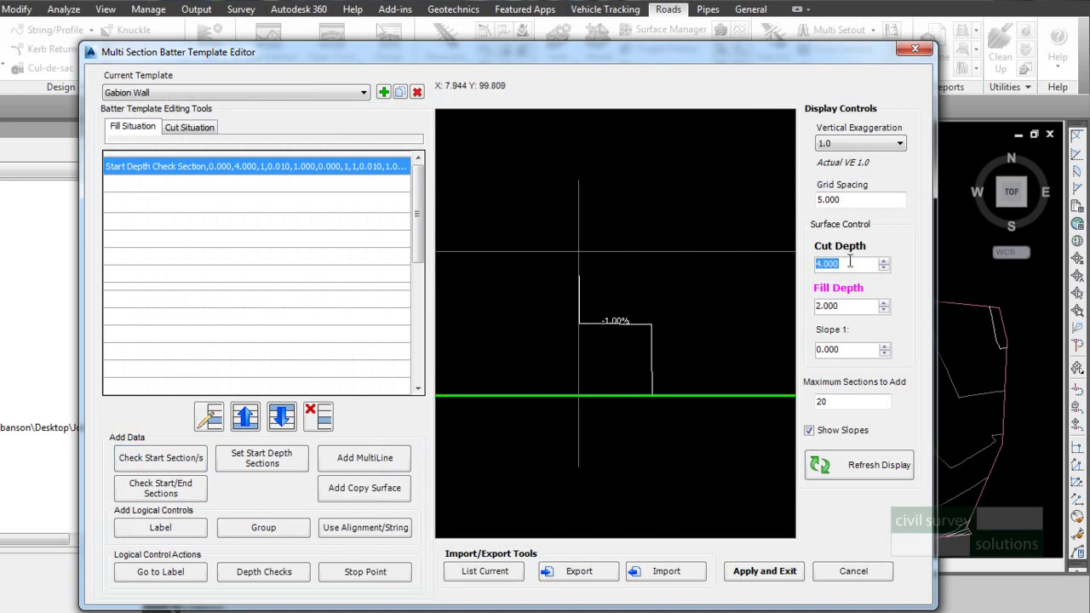
{"action": "left_click", "coordinate": [887, 302]}
{"action": "left_click", "coordinate": [888, 303]}
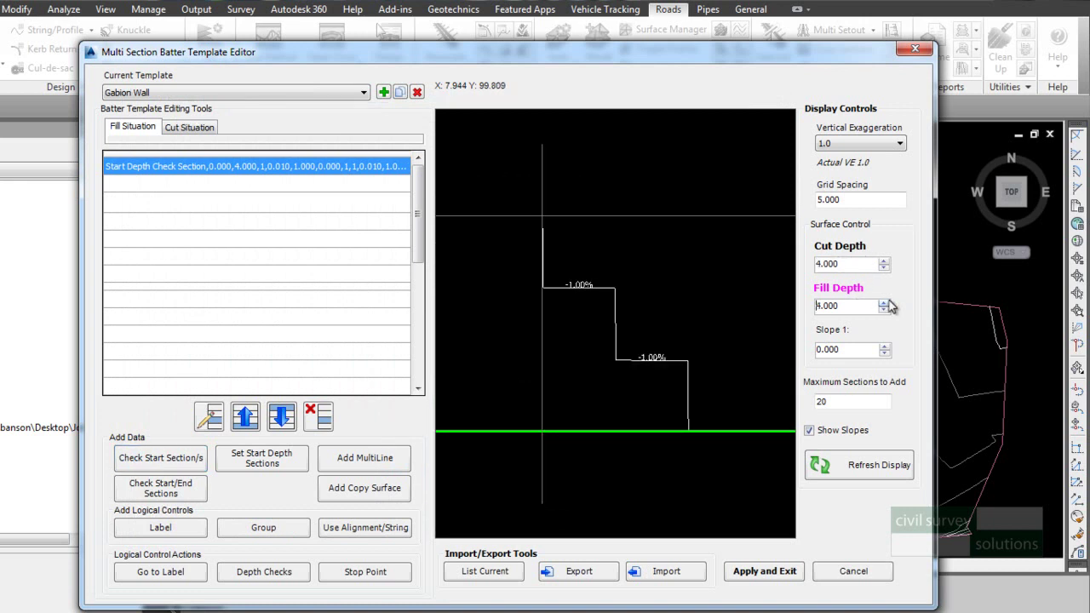
{"action": "left_click", "coordinate": [887, 302]}
{"action": "left_click", "coordinate": [888, 302]}
{"action": "left_click", "coordinate": [884, 308]}
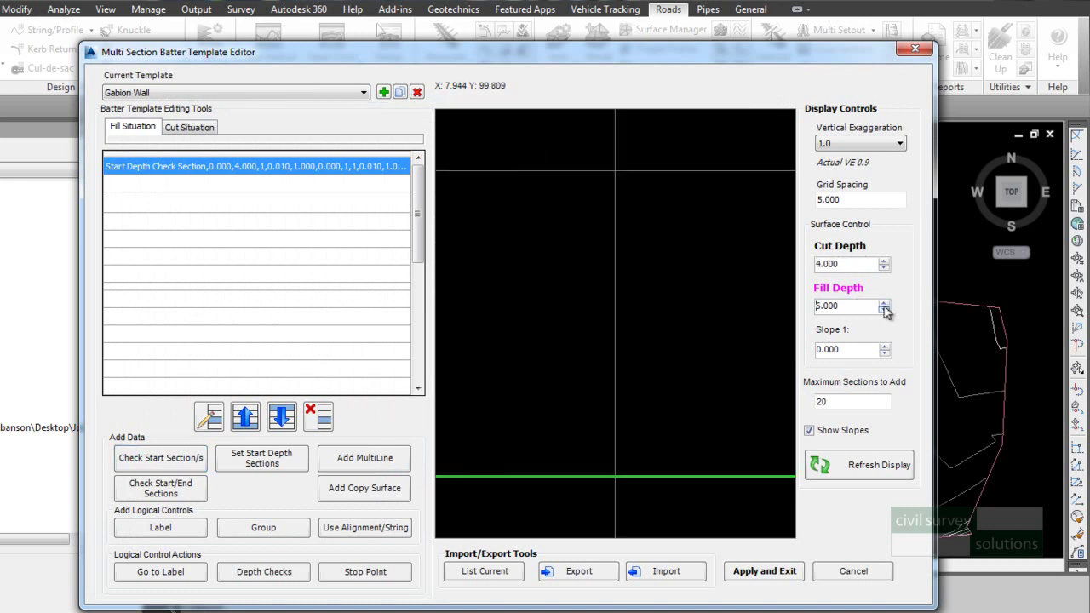
{"action": "left_click", "coordinate": [884, 304]}
{"action": "left_click", "coordinate": [884, 310]}
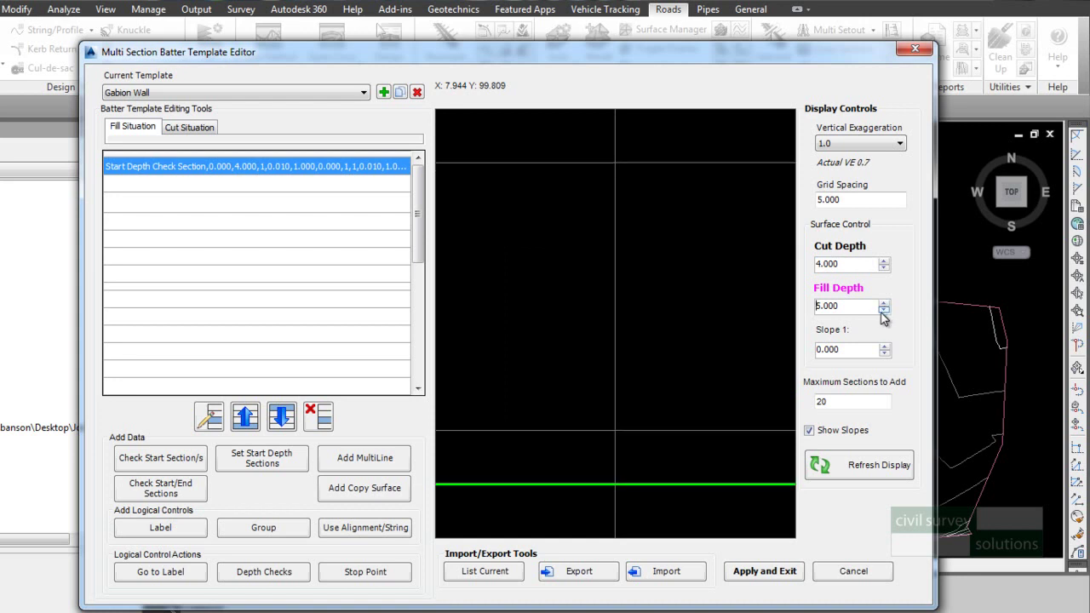
{"action": "left_click", "coordinate": [884, 310]}
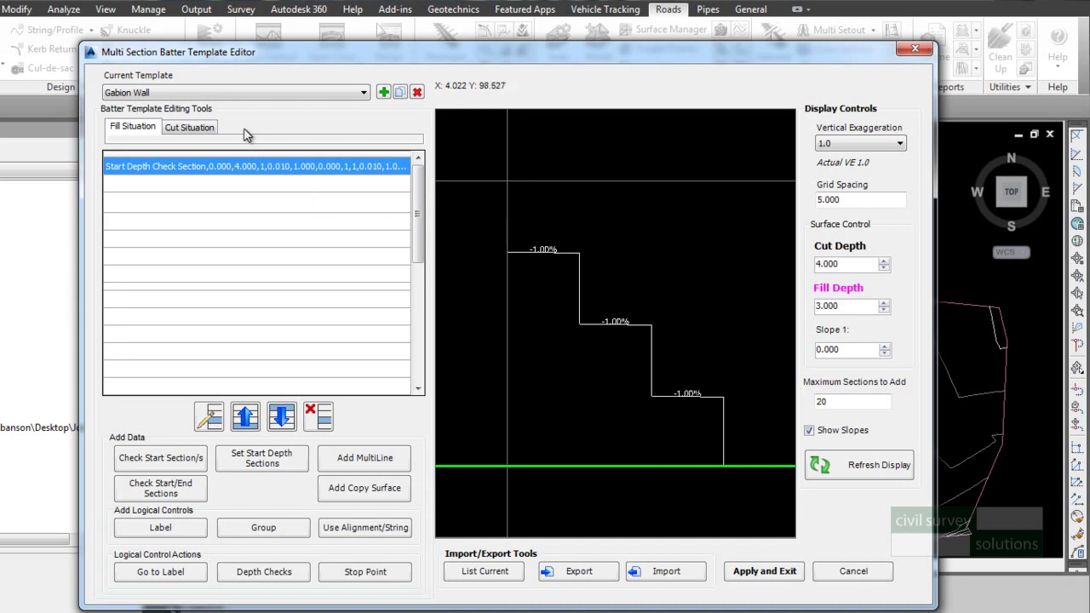
Step: Review the cut and fill situations of the Gabion Wall template, apply it and exit the template editor
{"action": "left_click", "coordinate": [198, 126]}
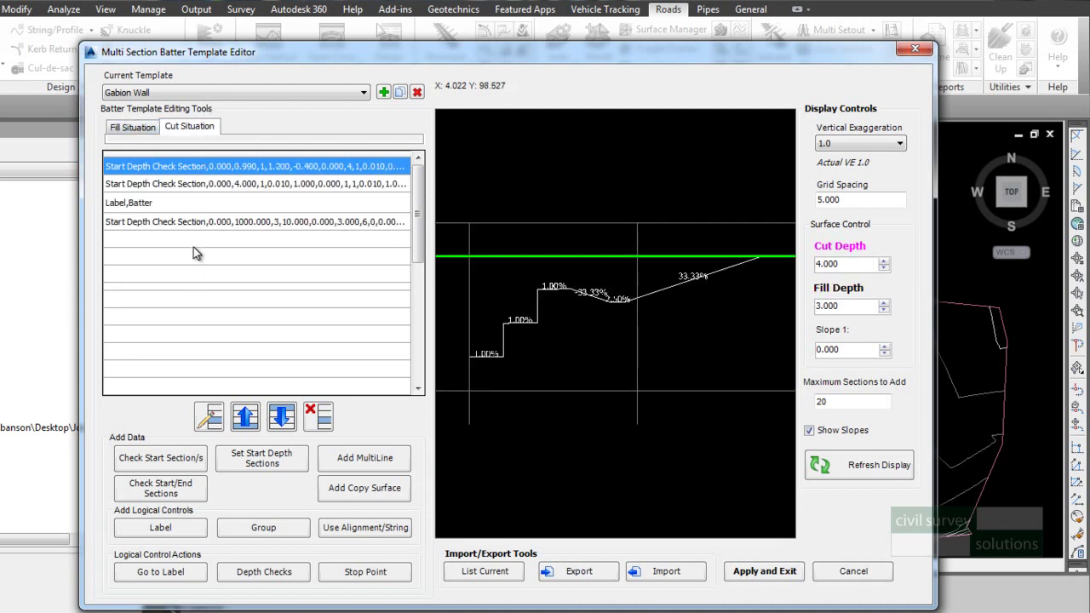
{"action": "left_click", "coordinate": [132, 127]}
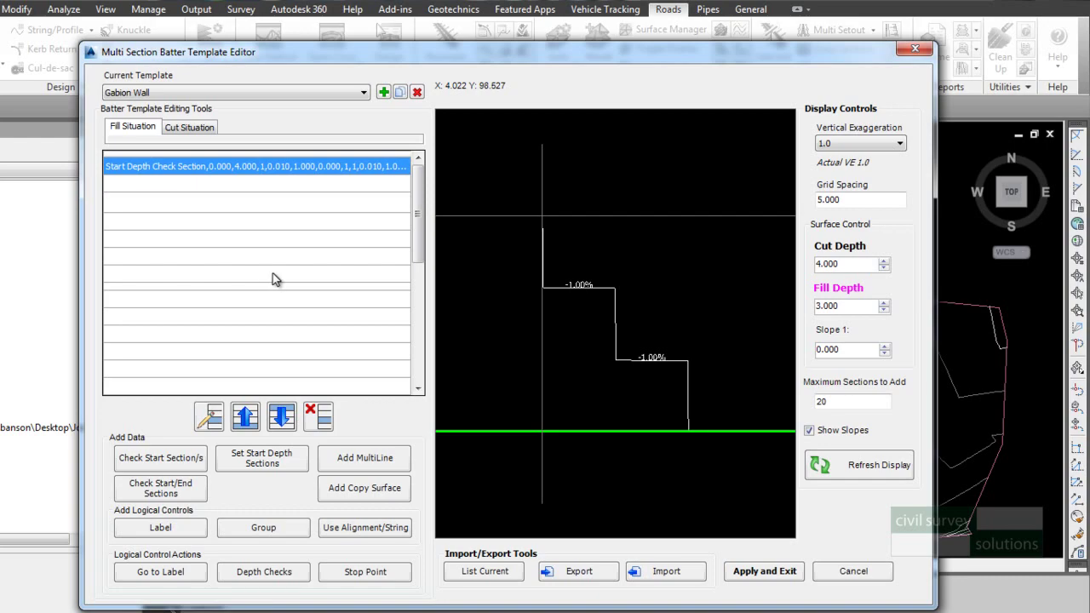
{"action": "left_click", "coordinate": [764, 571]}
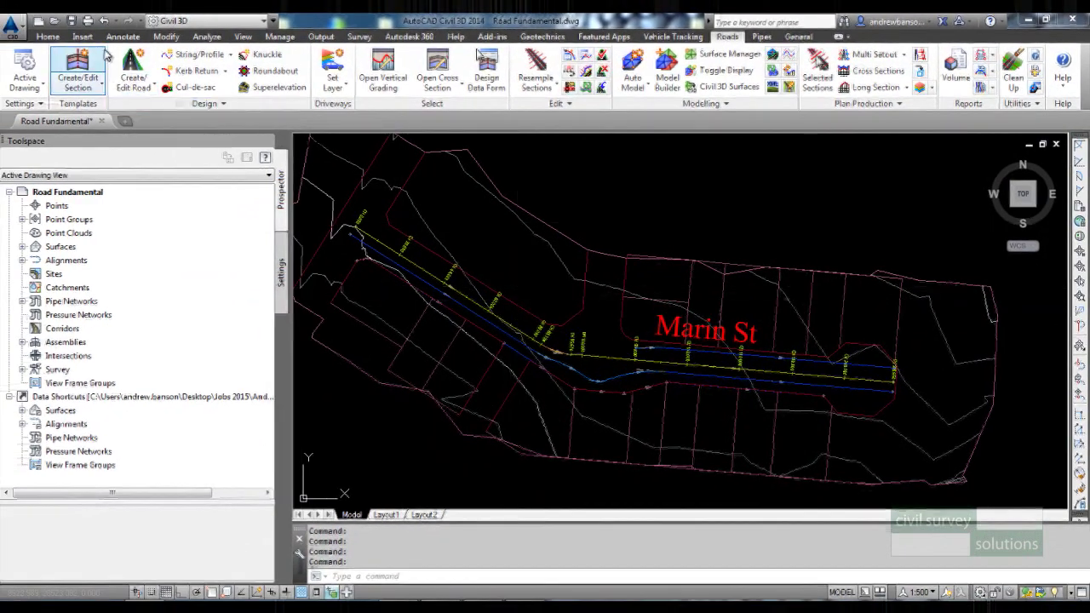
Step: Create a road on the Marin St alignment with template Metric Road 6m SM, surface NS and section spacing 10 for arcs, spirals and tangents
{"action": "left_click", "coordinate": [120, 58]}
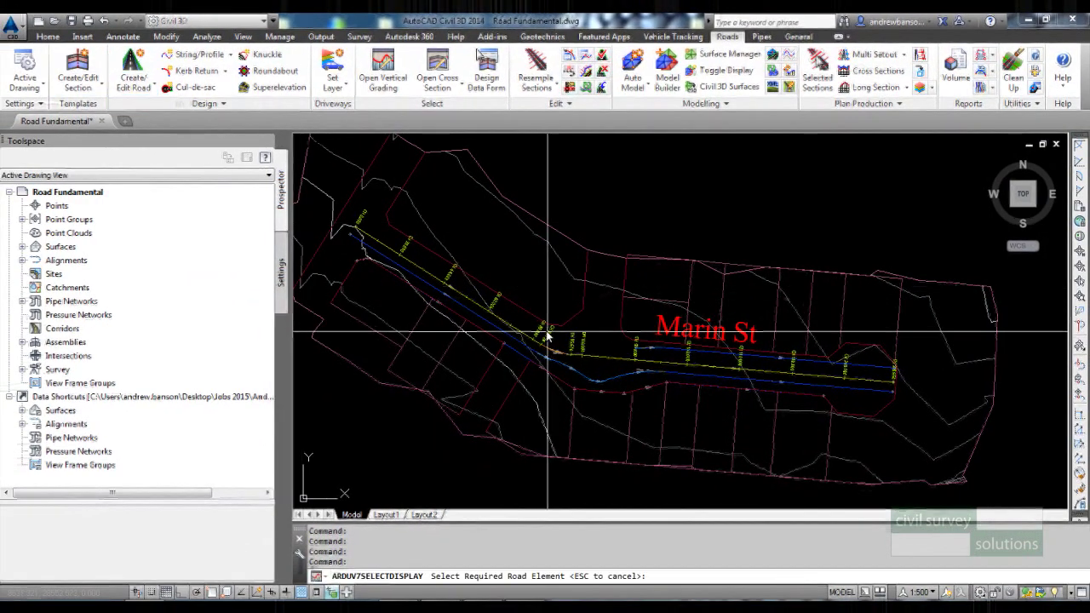
{"action": "left_click", "coordinate": [596, 372]}
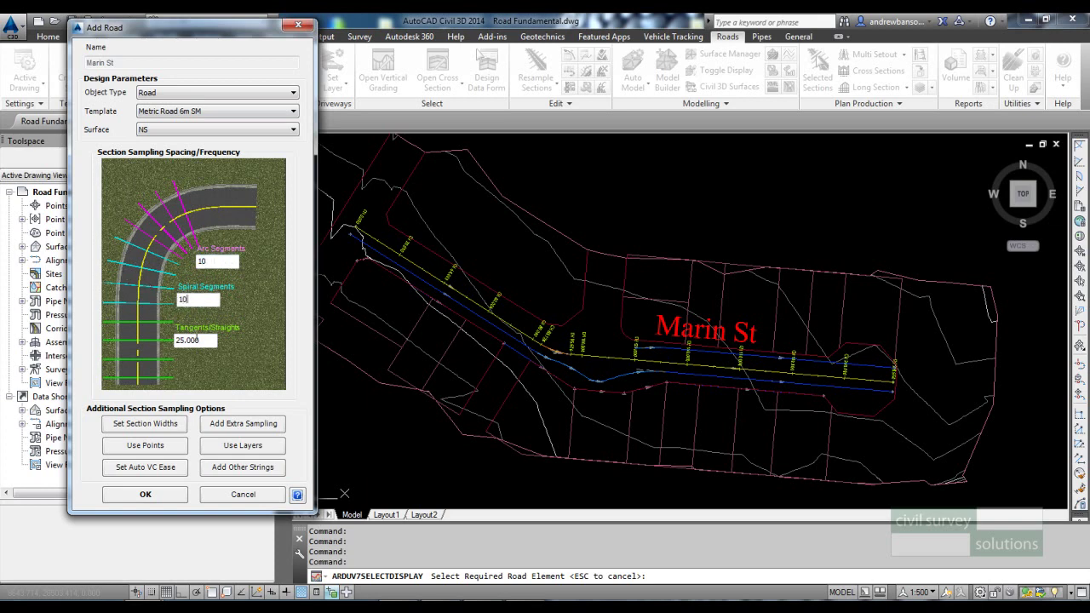
{"action": "key", "text": "Return"}
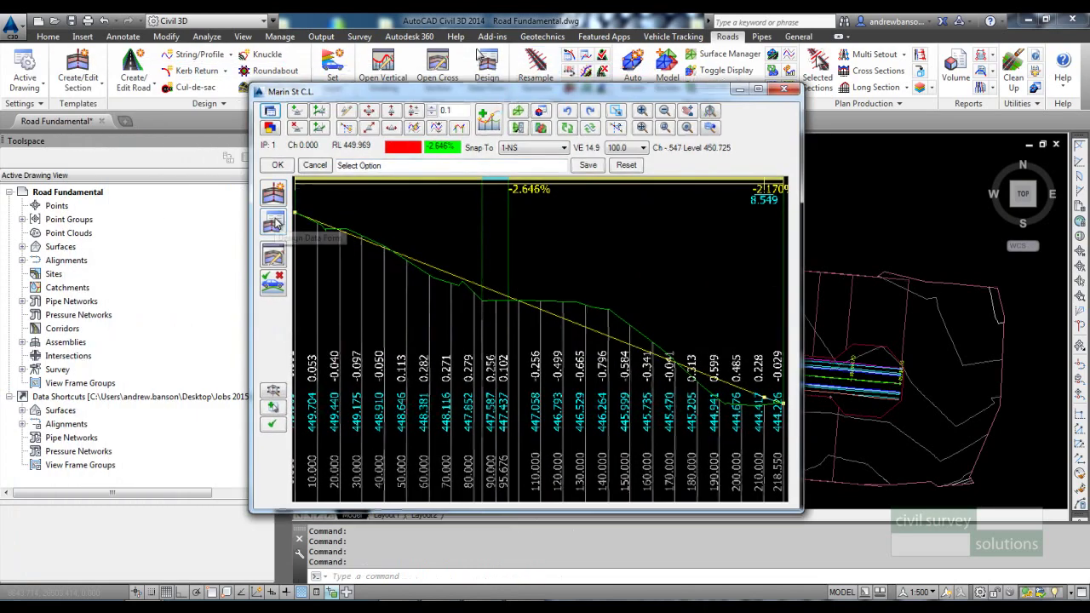
Step: Open the Marin St design data and start a new Multi Section Batters entry under Batters
{"action": "left_click", "coordinate": [273, 223]}
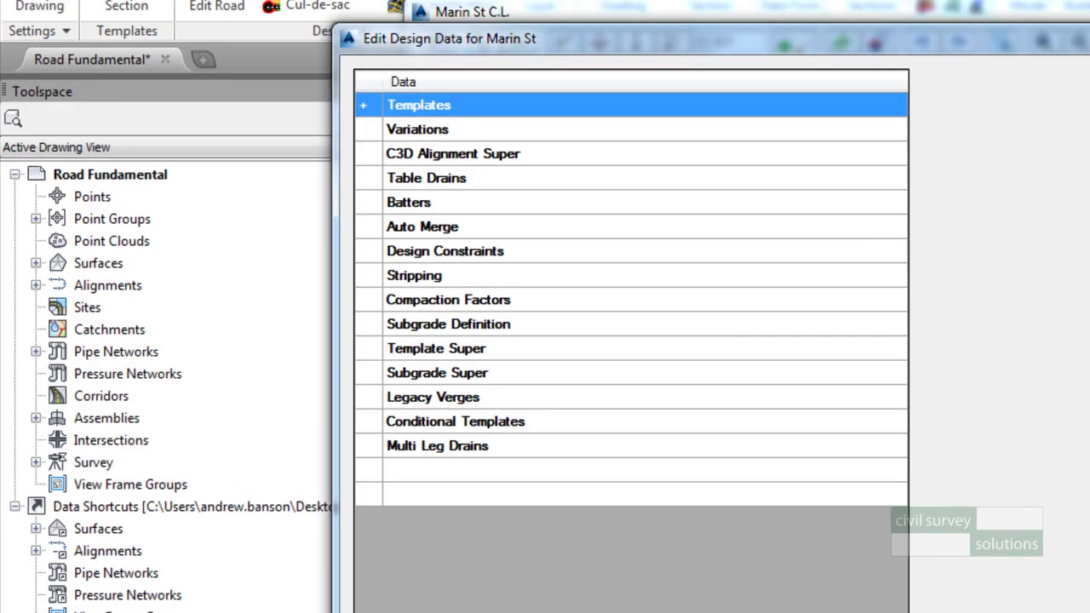
{"action": "left_click", "coordinate": [421, 204]}
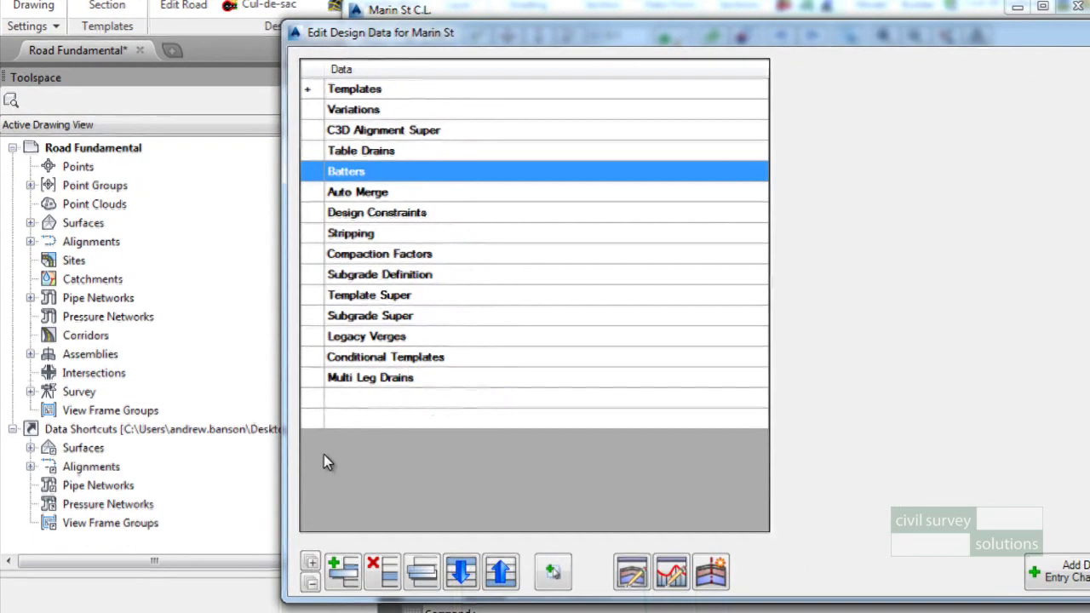
{"action": "left_click", "coordinate": [341, 566]}
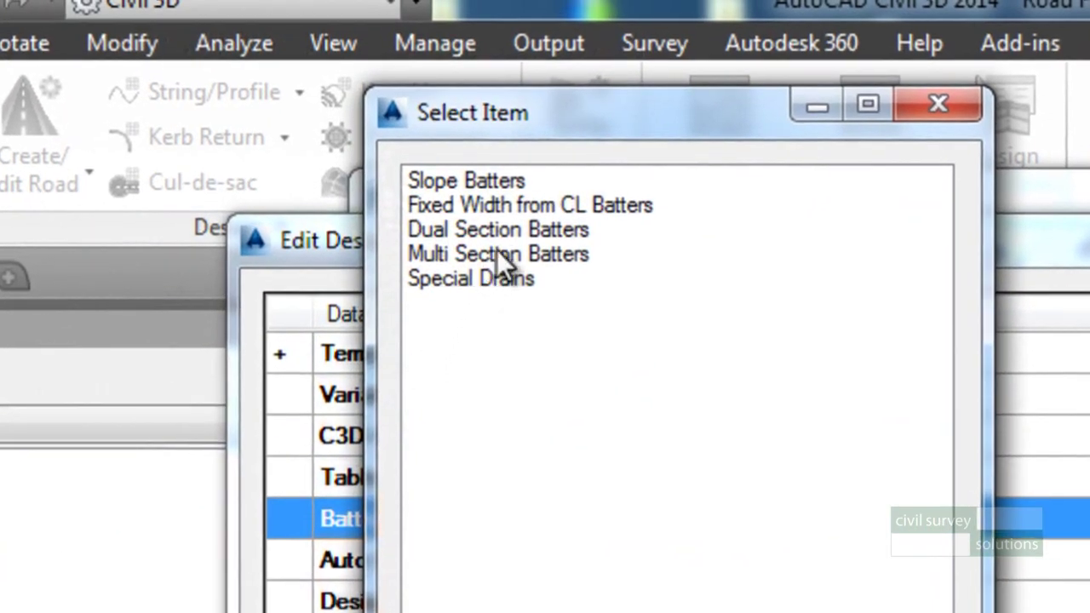
{"action": "left_click", "coordinate": [497, 252]}
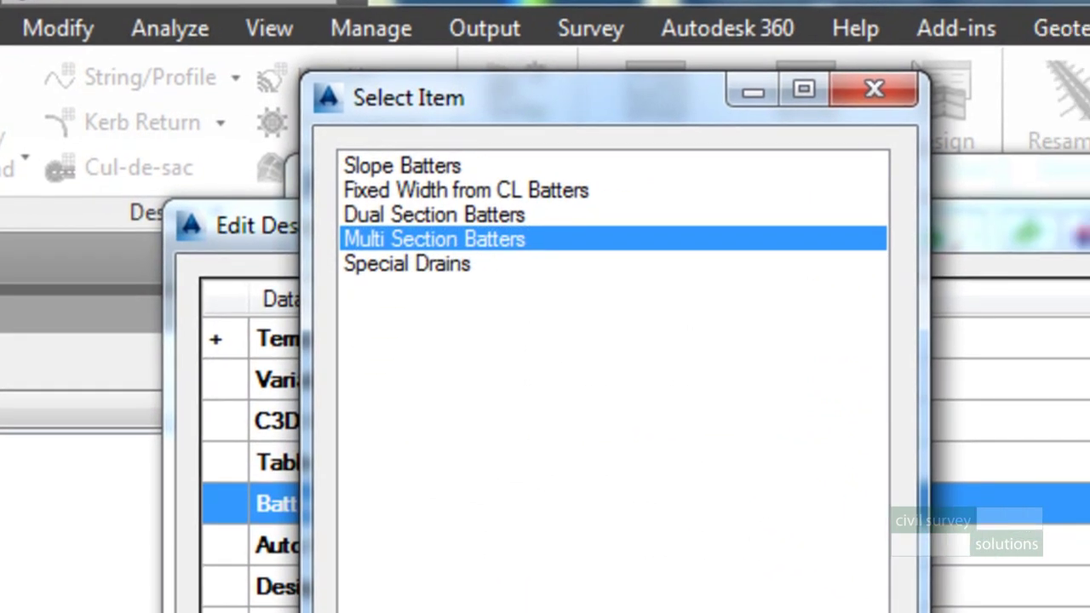
{"action": "key", "text": "Return"}
Step: Apply the Gabion Wall template from chainage 0 to 10000 on both sides, add the entry and close the design data form
{"action": "left_click", "coordinate": [511, 160]}
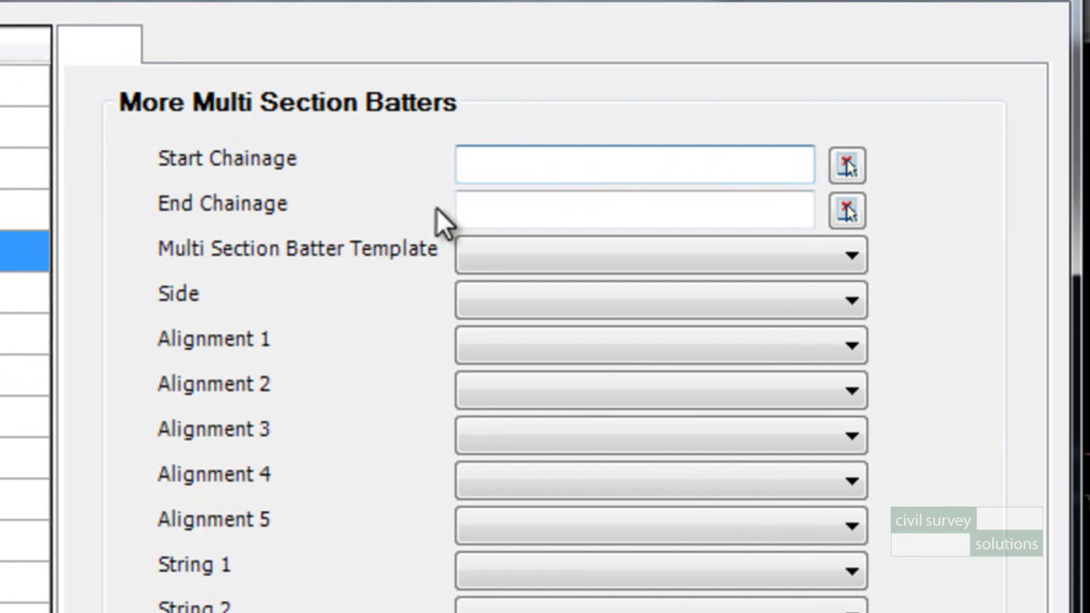
{"action": "type", "text": "0"}
{"action": "left_click", "coordinate": [543, 213]}
{"action": "type", "text": "100"}
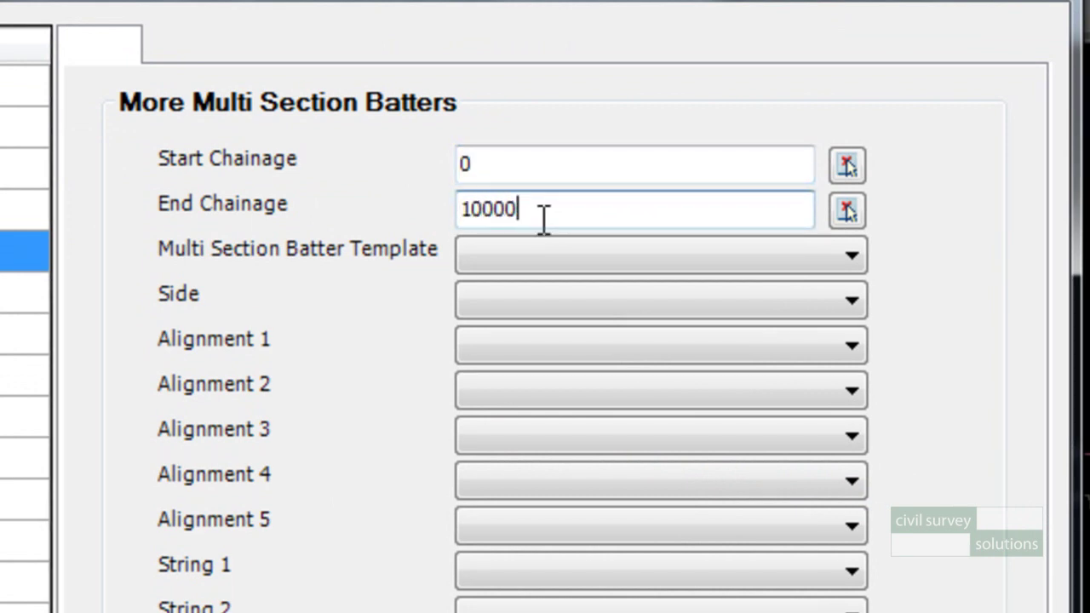
{"action": "left_click", "coordinate": [540, 242]}
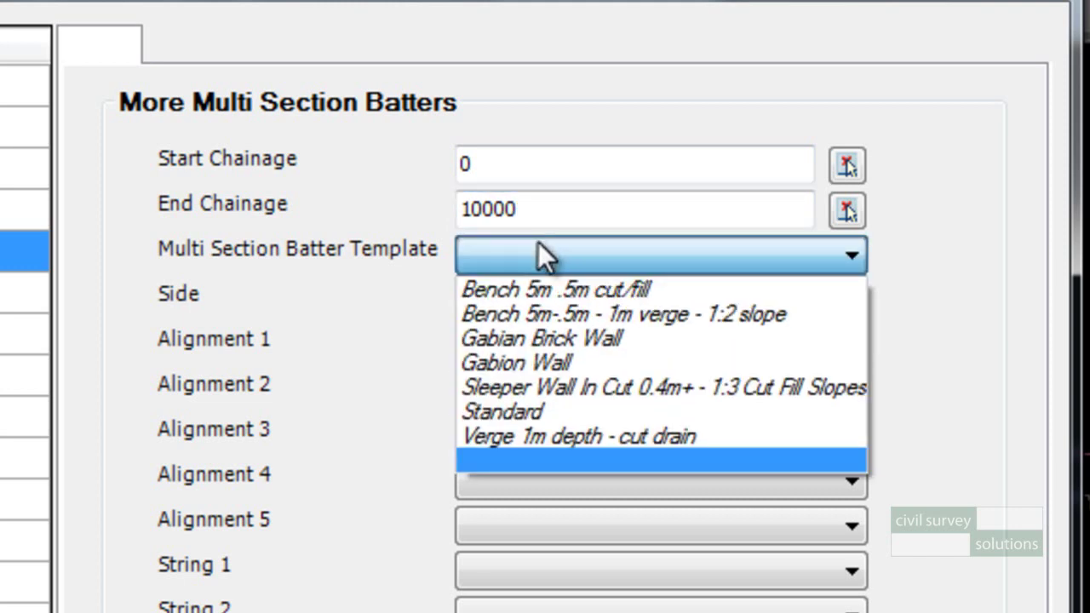
{"action": "left_click", "coordinate": [512, 362]}
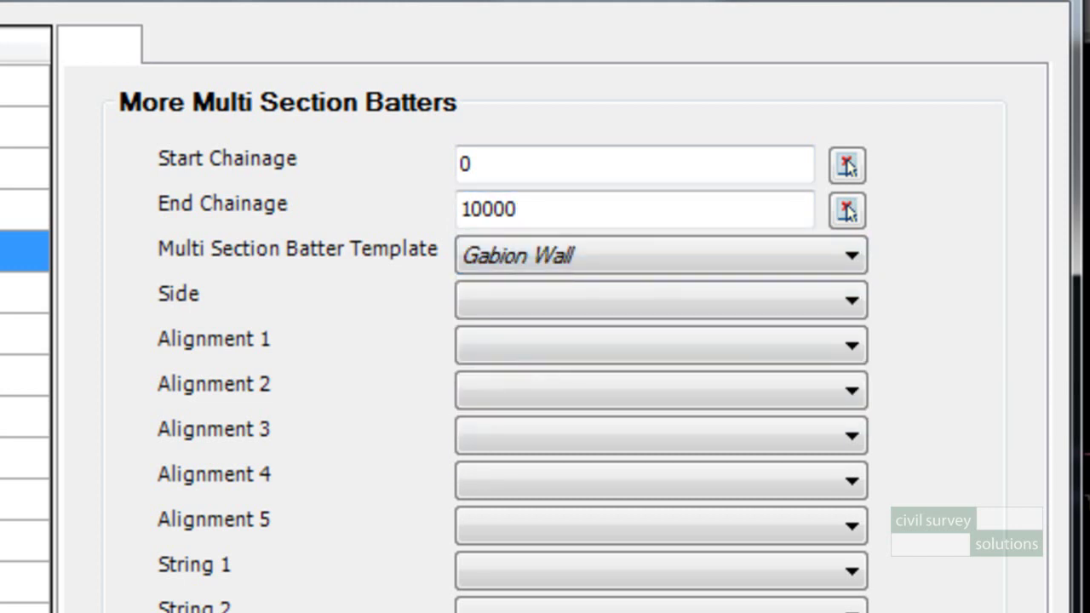
{"action": "left_click", "coordinate": [489, 306]}
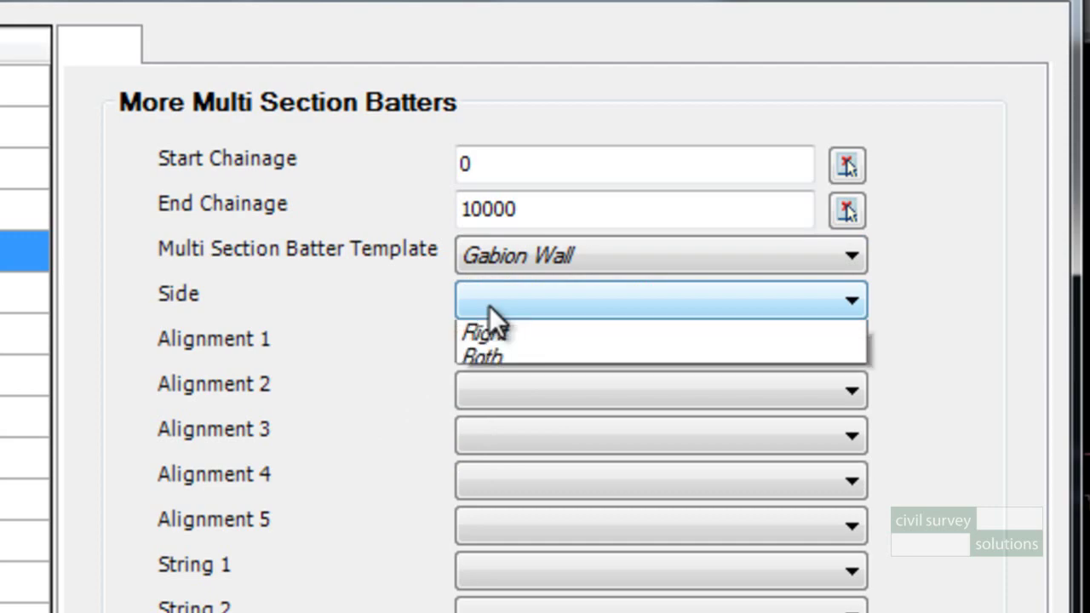
{"action": "left_click", "coordinate": [489, 383]}
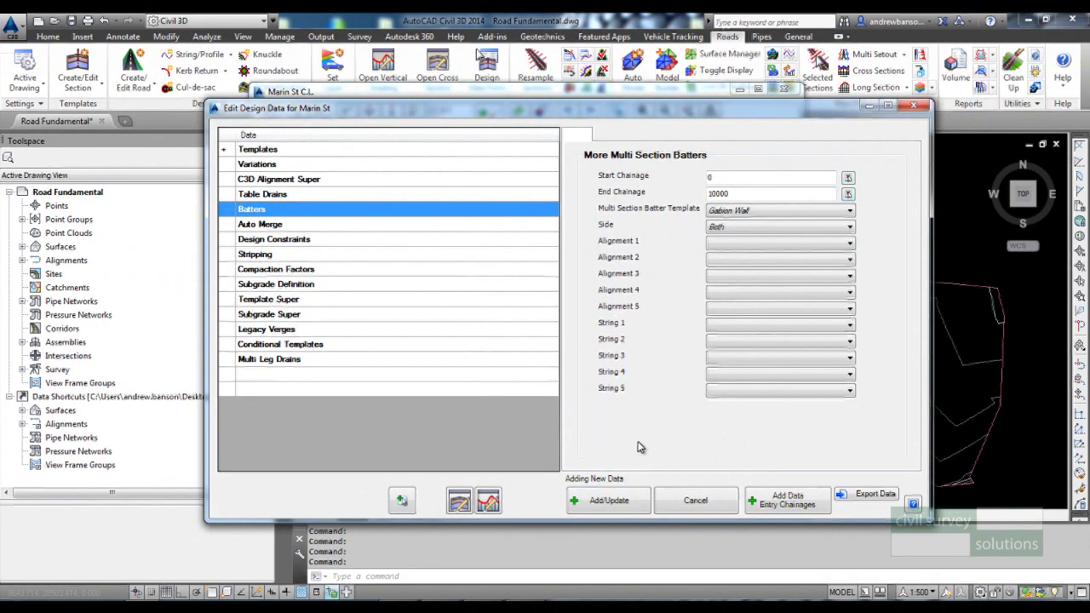
{"action": "left_click", "coordinate": [608, 501]}
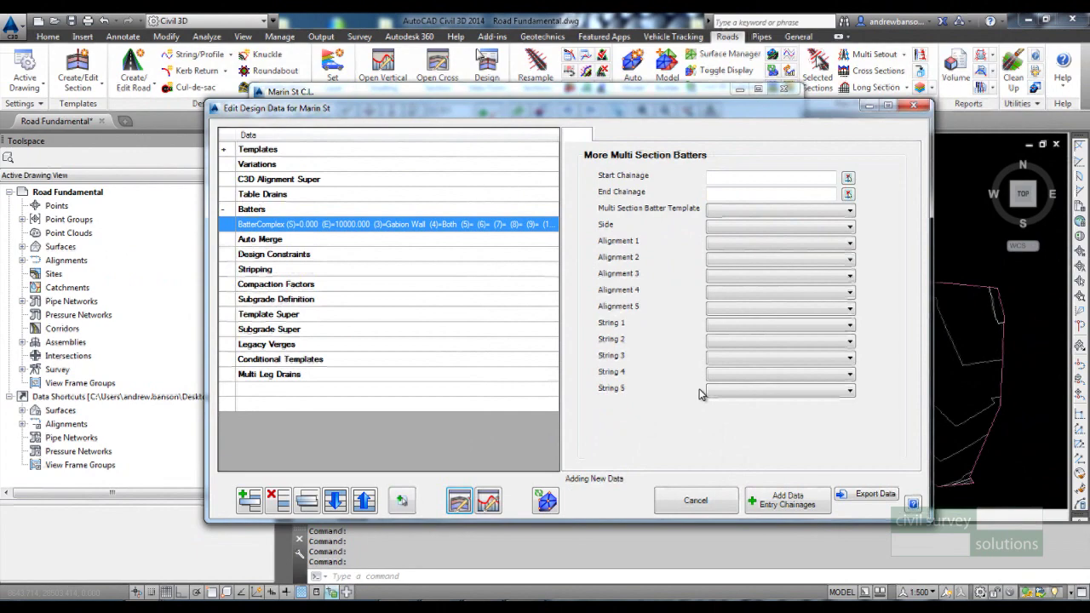
{"action": "left_click", "coordinate": [912, 106]}
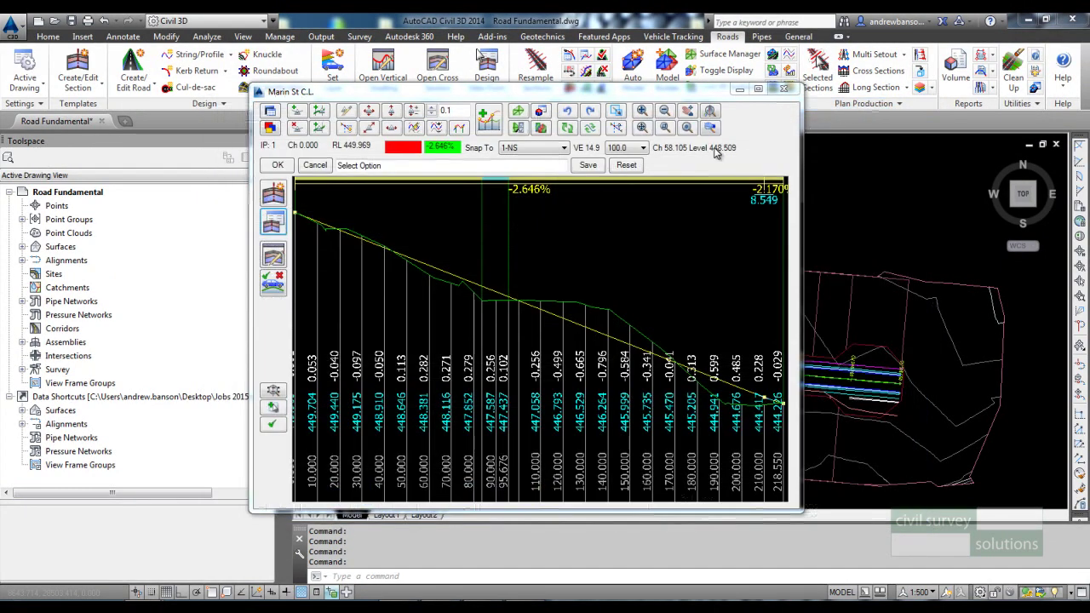
Step: Bring Marin St into view in plan beside the long section and display its cross section at chainage 130
{"action": "left_click_drag", "start_coordinate": [622, 94], "coordinate": [487, 90]}
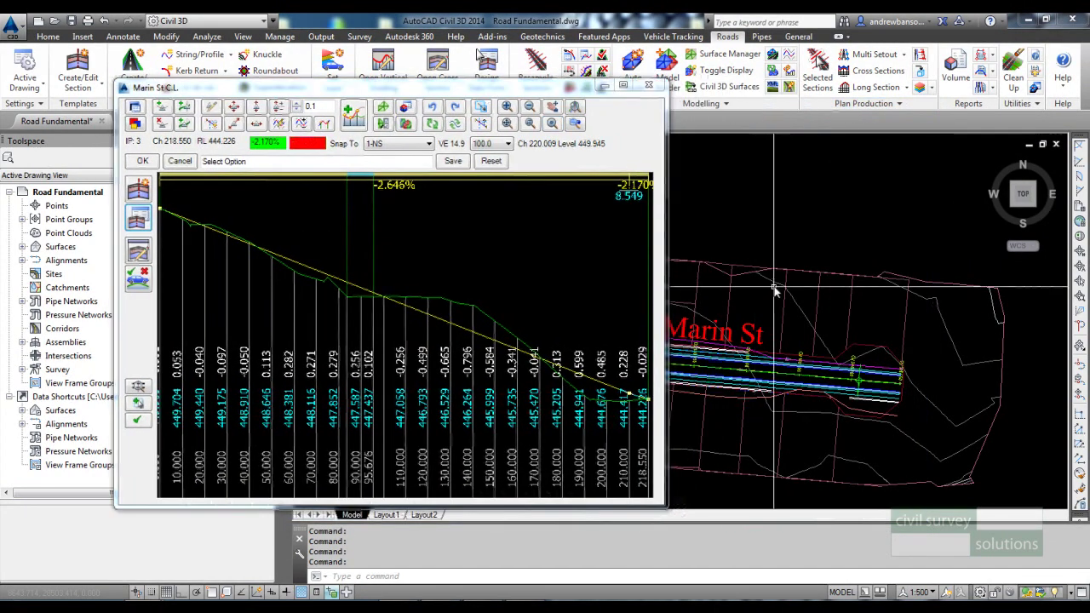
{"action": "middle_click_drag", "start_coordinate": [751, 295], "coordinate": [969, 274]}
{"action": "middle_click_drag", "start_coordinate": [893, 288], "coordinate": [915, 284]}
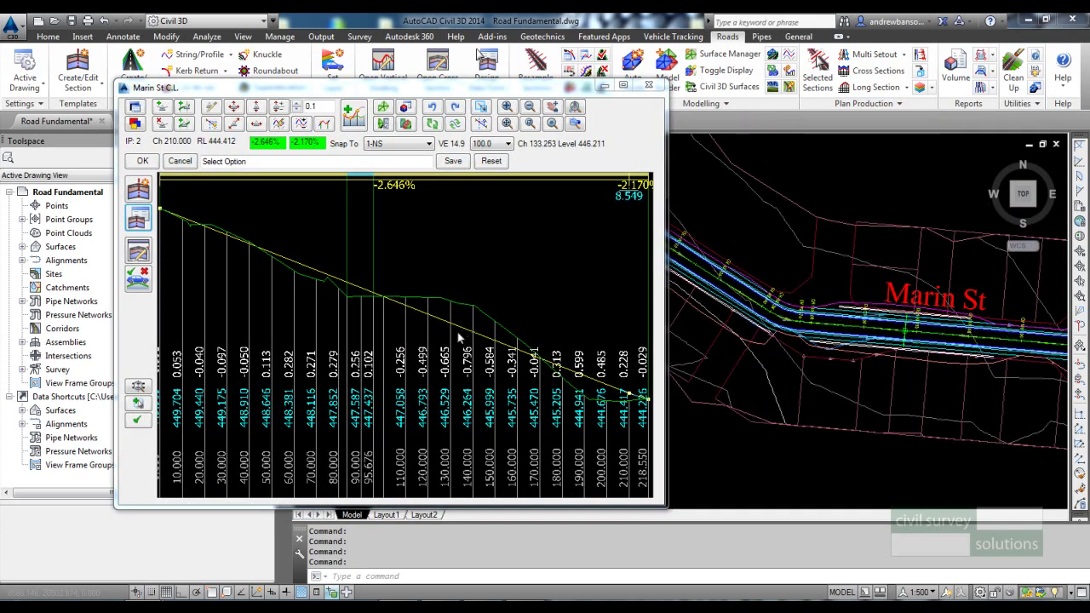
{"action": "right_click", "coordinate": [458, 337]}
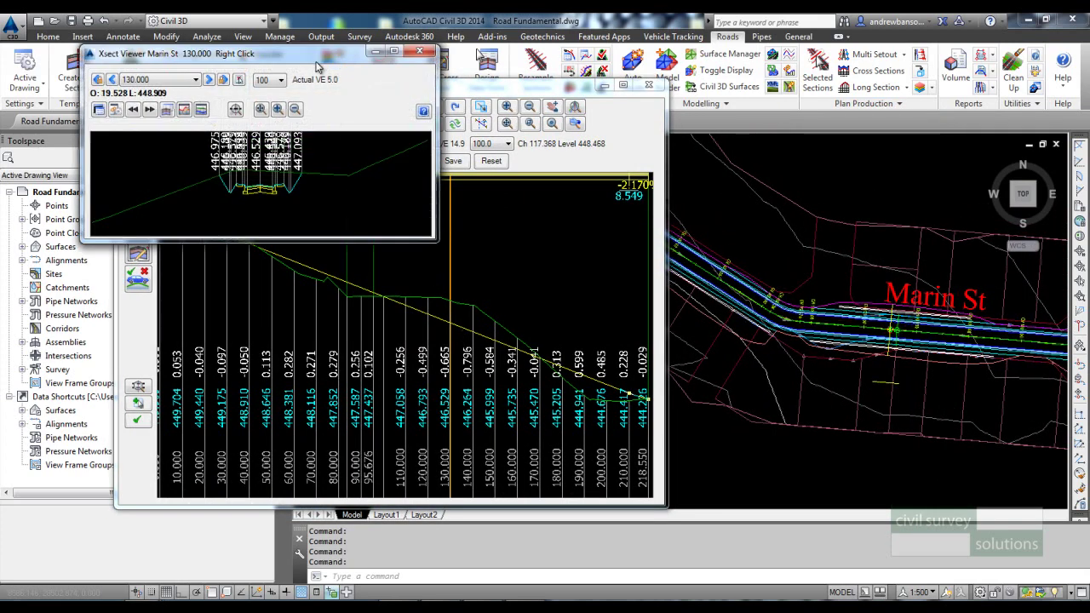
Step: Place the cross section viewer beside the long section and insert an IP at about chainage 129.6, level 446.2, in the Marin St vertical grading
{"action": "left_click_drag", "start_coordinate": [494, 88], "coordinate": [1010, 322]}
{"action": "scroll", "coordinate": [948, 459], "scroll_direction": "up", "scroll_amount": 4}
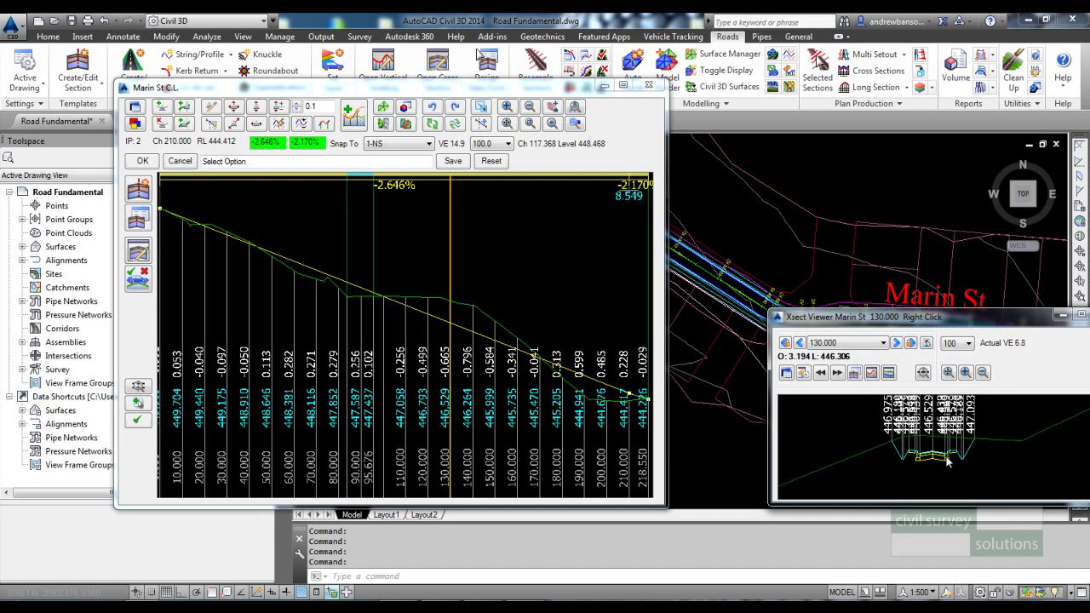
{"action": "left_click", "coordinate": [161, 107]}
{"action": "left_click", "coordinate": [452, 338]}
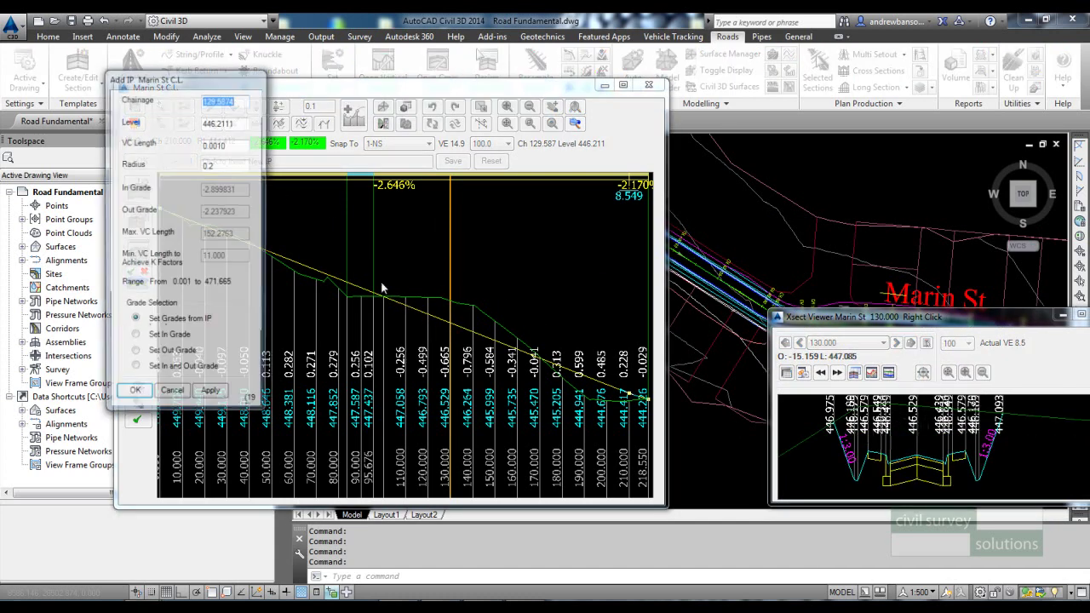
{"action": "left_click", "coordinate": [135, 394]}
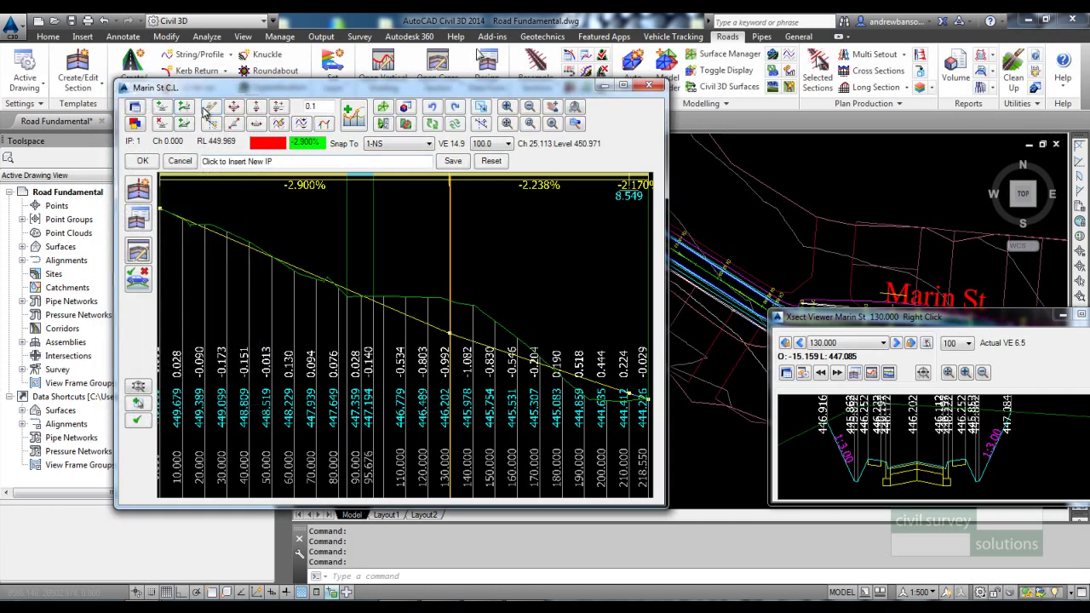
Step: Lower the new IP to about level 444.5 near chainage 127 and enlarge the chainage 130 cross section to inspect the gabion walls
{"action": "left_click", "coordinate": [234, 107]}
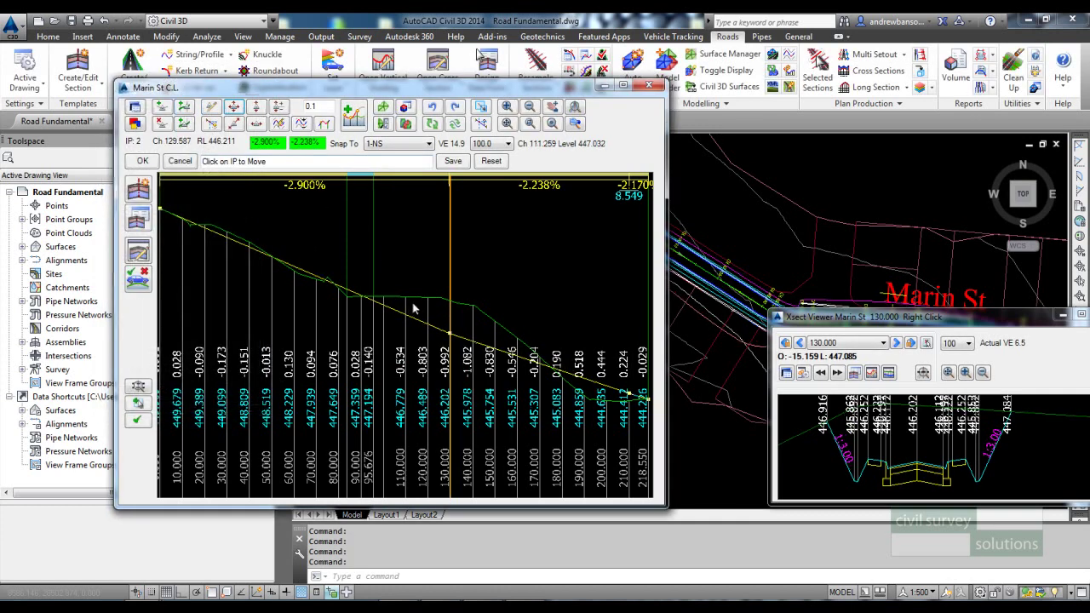
{"action": "left_click", "coordinate": [451, 338]}
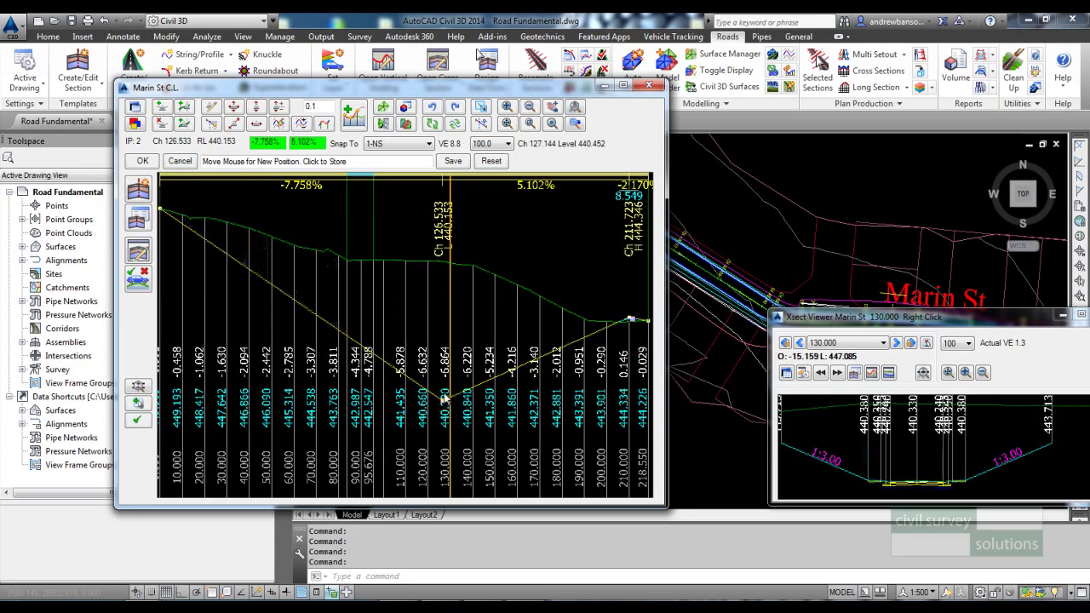
{"action": "left_click", "coordinate": [445, 390]}
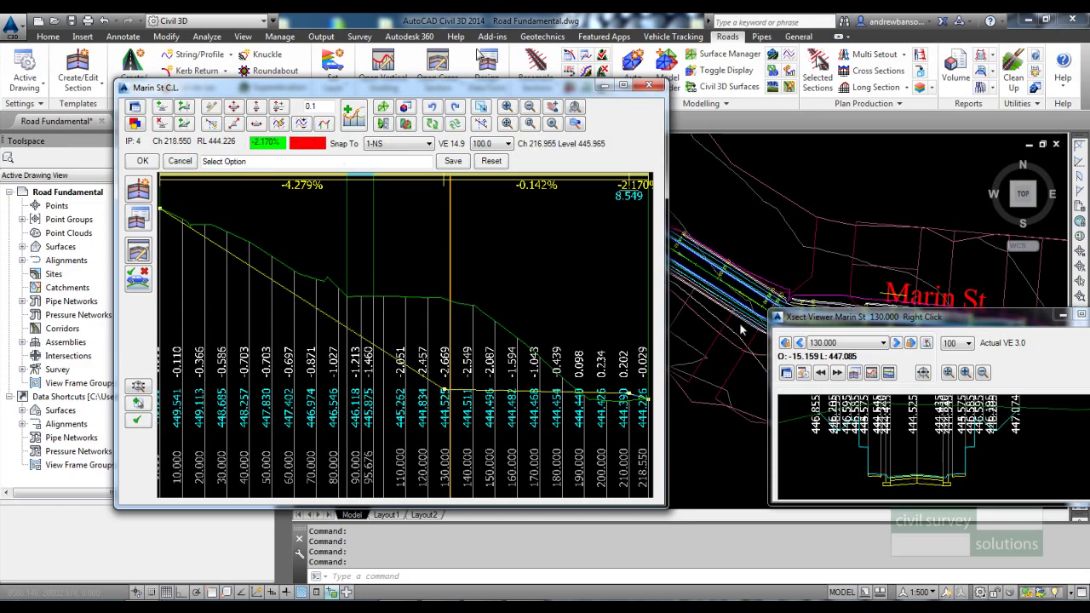
{"action": "left_click_drag", "start_coordinate": [770, 308], "coordinate": [416, 149]}
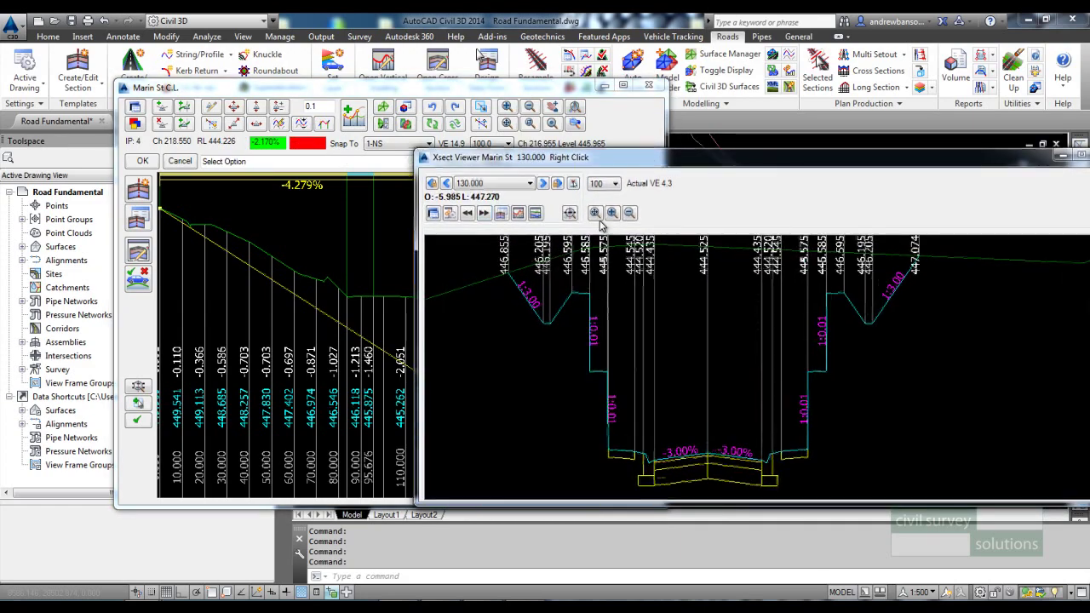
{"action": "left_click_drag", "start_coordinate": [621, 160], "coordinate": [856, 154]}
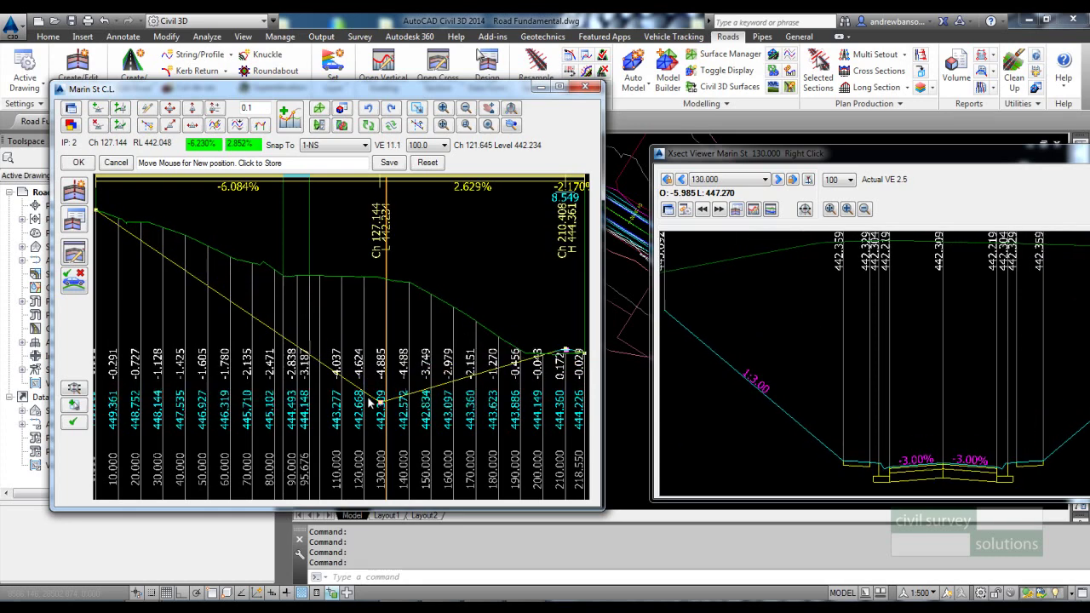
Step: Reposition the IP at about level 444.6 near chainage 127, then close the cross section viewer and accept the vertical grading
{"action": "left_click", "coordinate": [379, 391]}
{"action": "left_click_drag", "start_coordinate": [796, 154], "coordinate": [468, 168]}
{"action": "left_click", "coordinate": [1016, 164]}
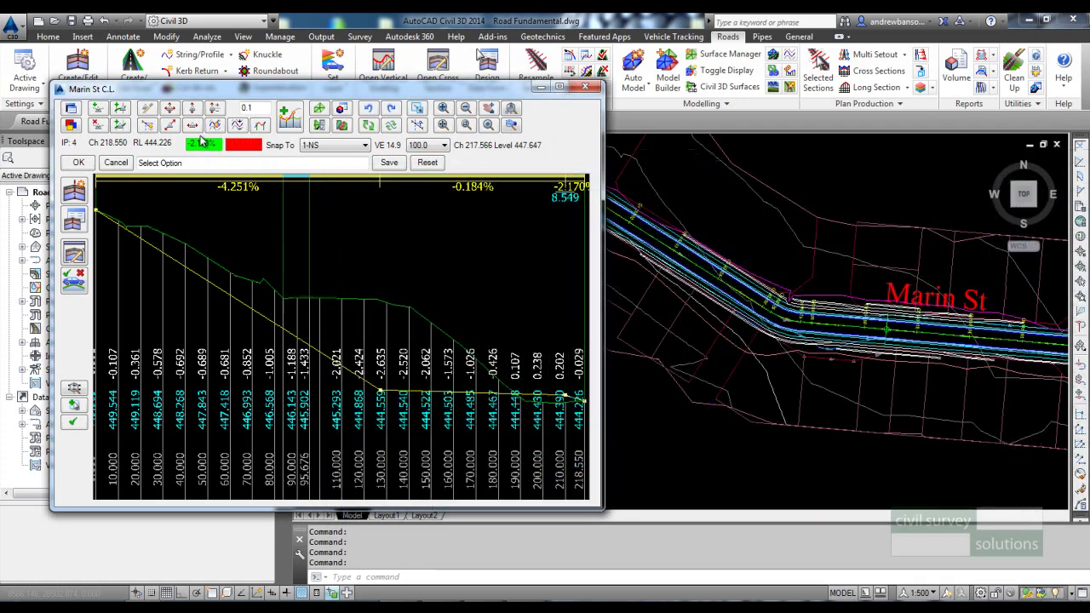
{"action": "left_click", "coordinate": [77, 162]}
Step: Examine the gabion wall batter strings along both sides of Marin St in plan
{"action": "scroll", "coordinate": [577, 280], "scroll_direction": "up", "scroll_amount": 4}
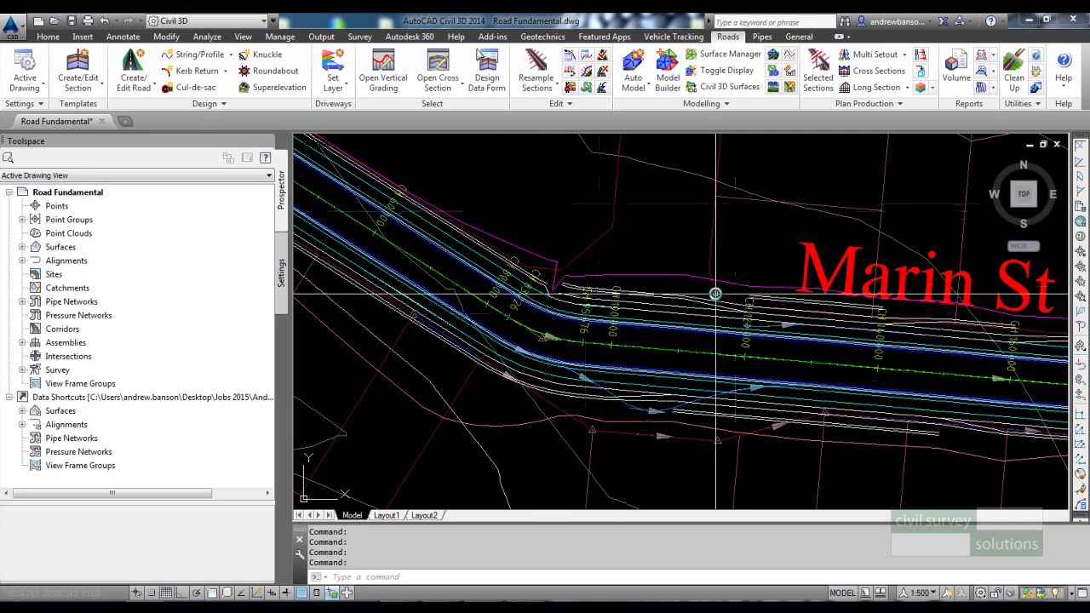
{"action": "scroll", "coordinate": [779, 295], "scroll_direction": "up", "scroll_amount": 3}
{"action": "scroll", "coordinate": [610, 170], "scroll_direction": "down", "scroll_amount": 6}
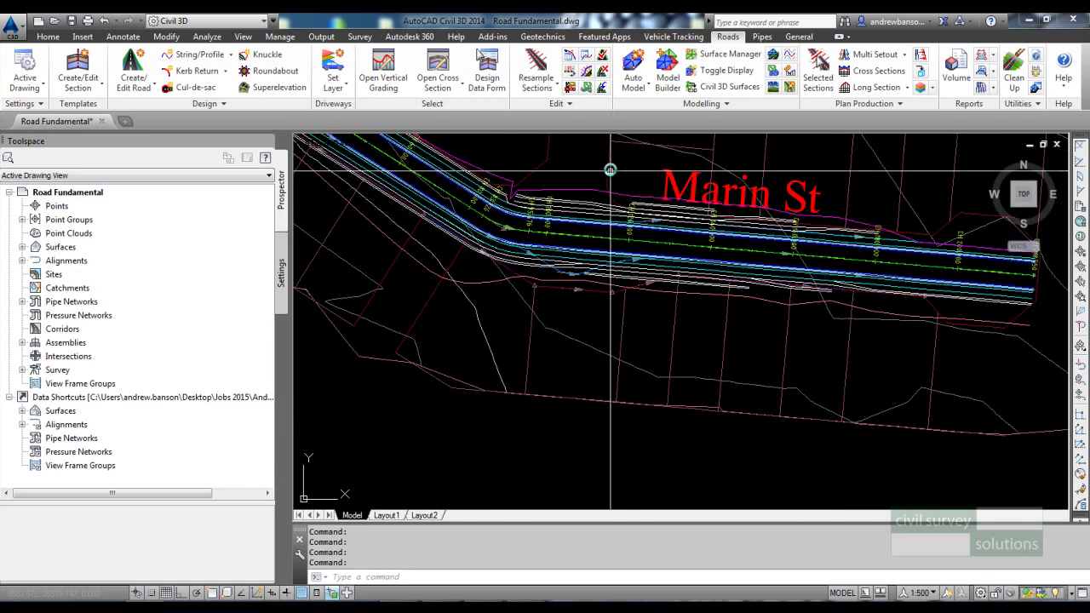
{"action": "middle_click_drag", "start_coordinate": [535, 182], "coordinate": [760, 311]}
{"action": "middle_click_drag", "start_coordinate": [819, 288], "coordinate": [599, 258]}
{"action": "mouse_move", "coordinate": [596, 247]}
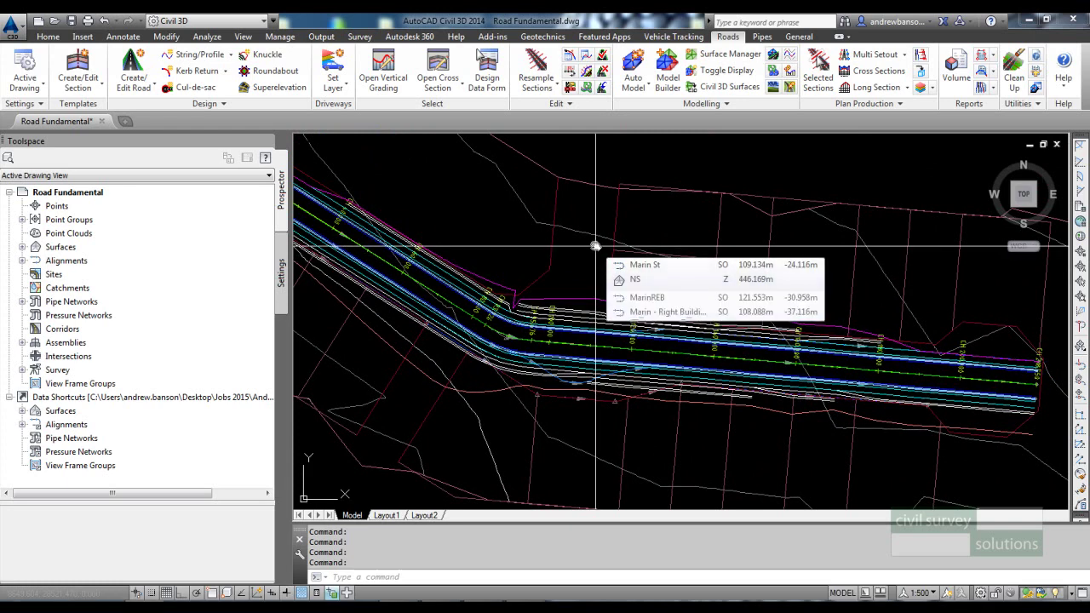
Step: Open the Multi Section Batter Template Editor and place it clear of the model view
{"action": "left_click", "coordinate": [77, 82]}
{"action": "left_click", "coordinate": [94, 110]}
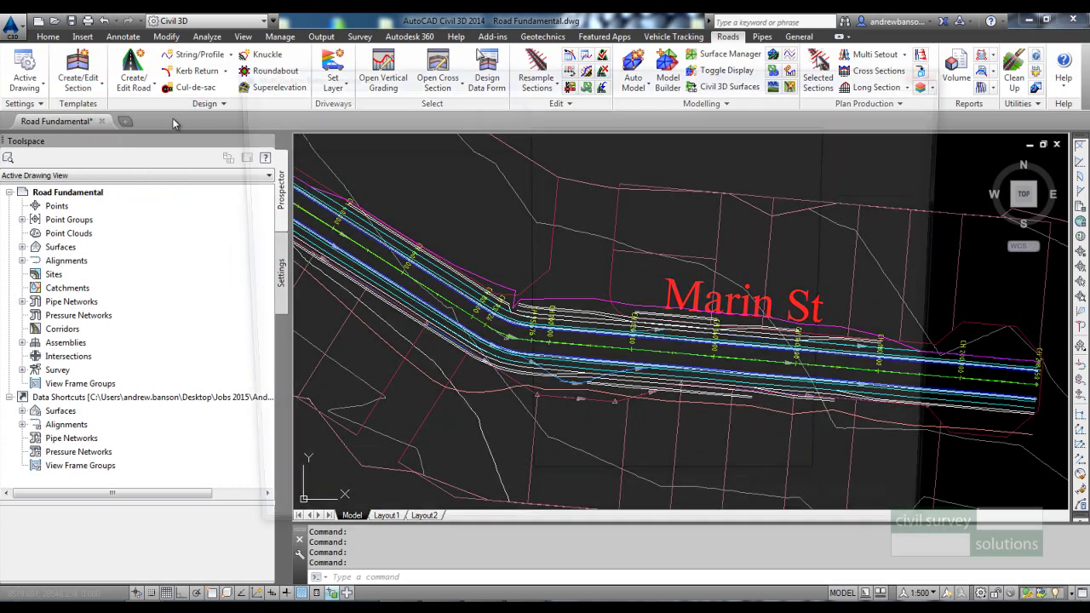
{"action": "left_click_drag", "start_coordinate": [593, 85], "coordinate": [607, 68]}
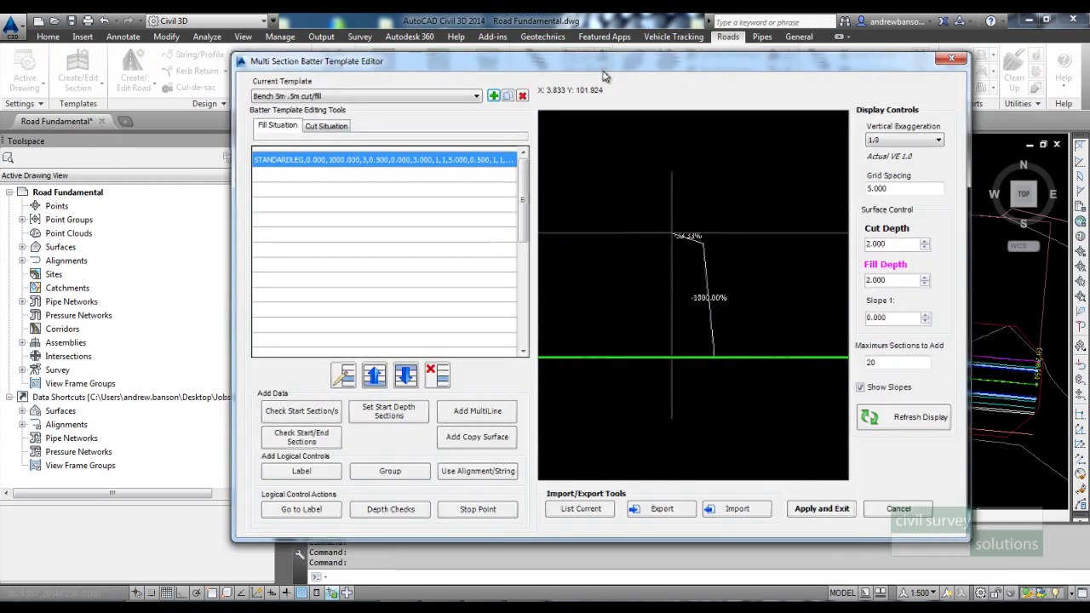